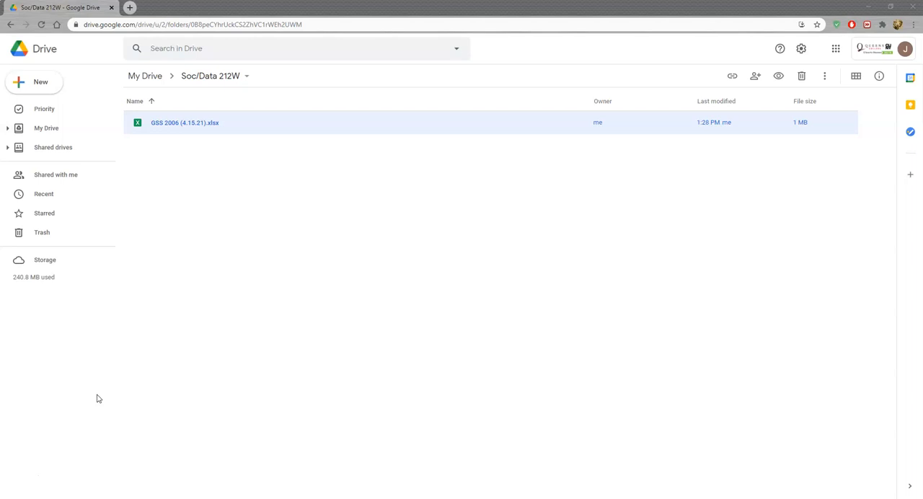
Open the GSS 2006 (4.15.21).xlsx file and select the AGE heading on the GSS_06 sheet
click(99, 396)
double_click(166, 127)
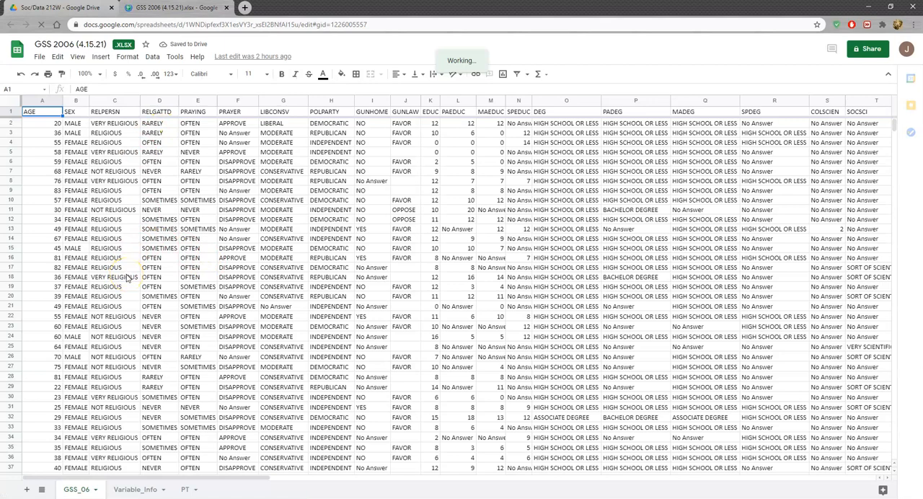
click(76, 492)
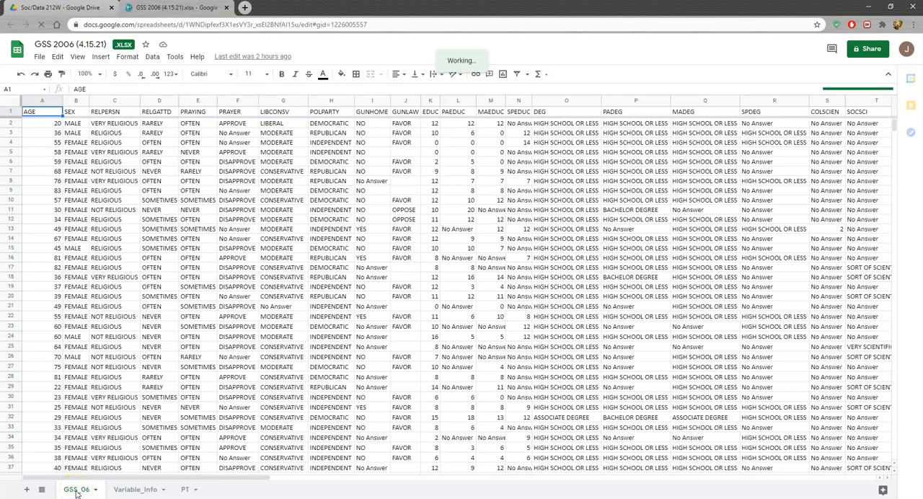
click(77, 493)
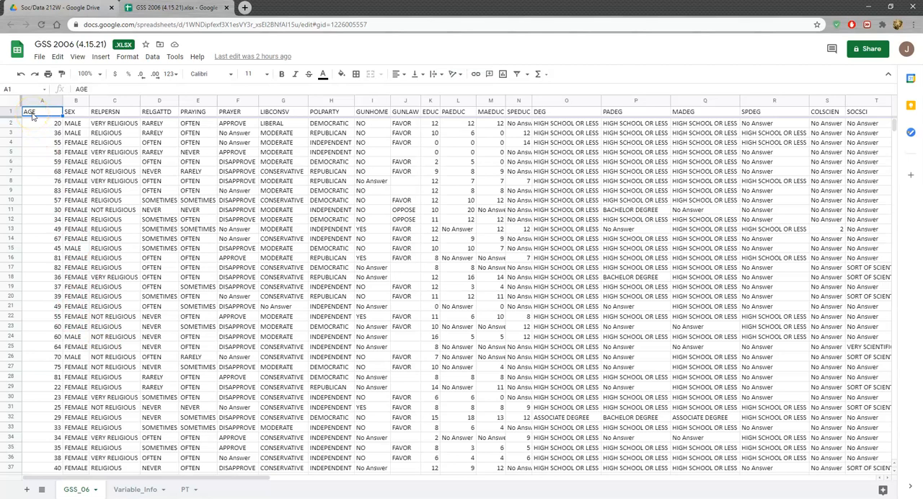
click(34, 115)
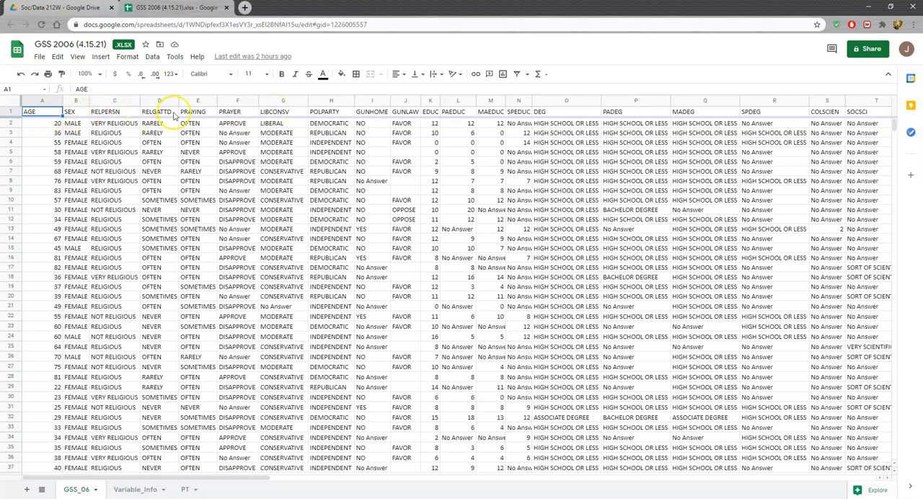
Examine the variable descriptions on the Variable_Info sheet and the respondent rows on the GSS_06 sheet down to their last entries
click(137, 490)
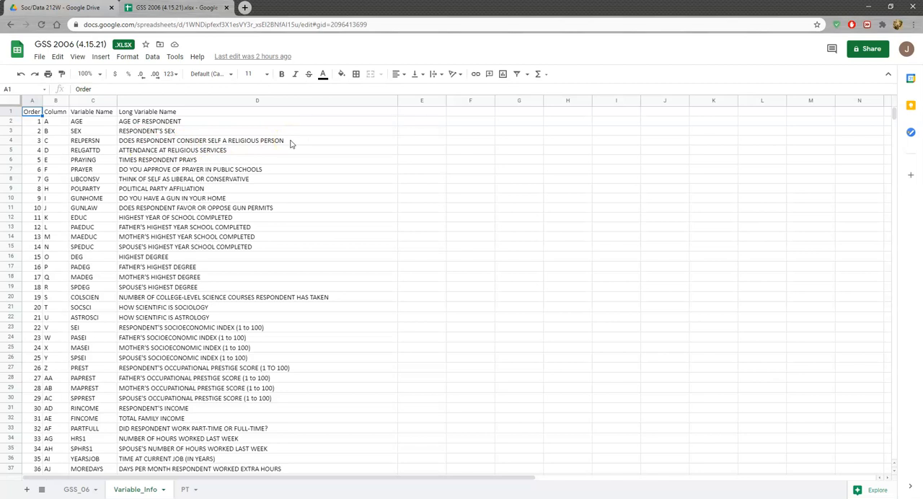
click(76, 490)
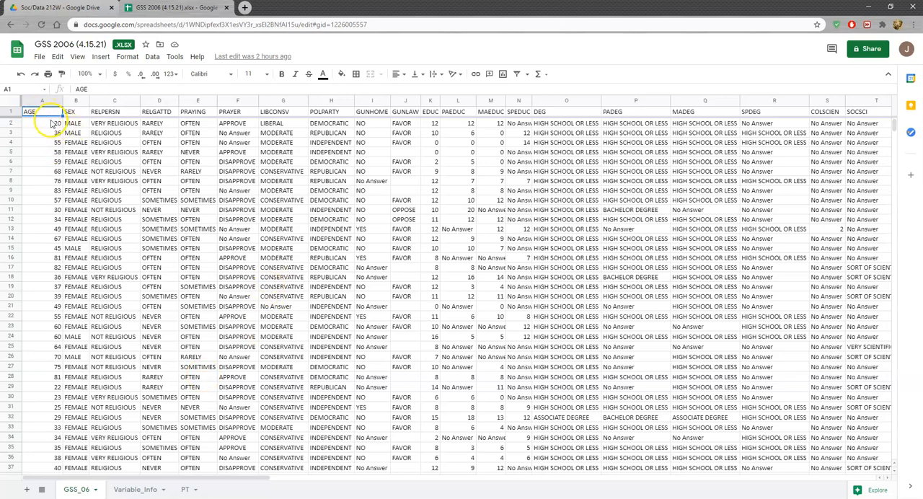
click(54, 126)
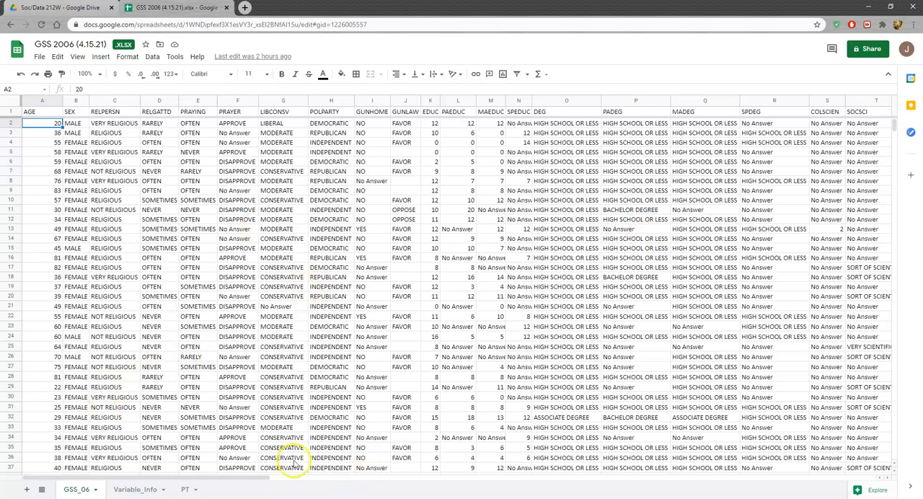
mouse_move(162, 479)
mouse_down()
mouse_move(786, 479)
mouse_move(680, 490)
mouse_move(155, 485)
mouse_up()
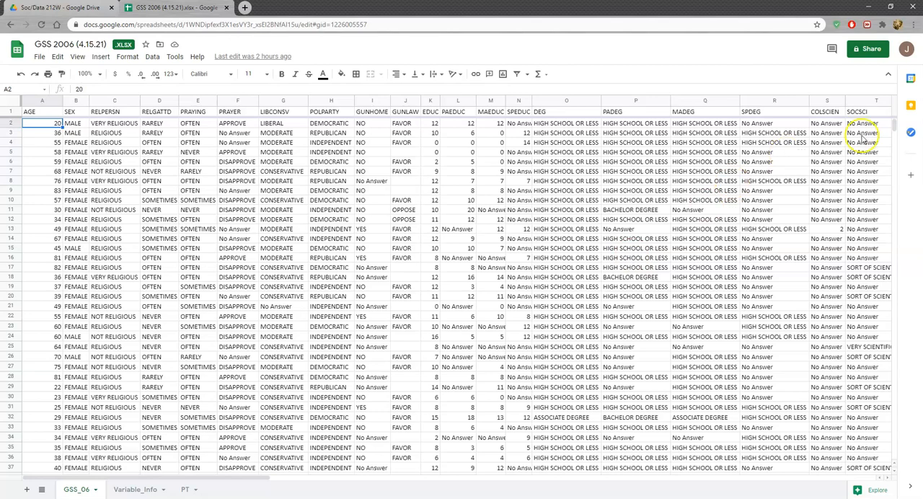
drag(893, 126, 894, 459)
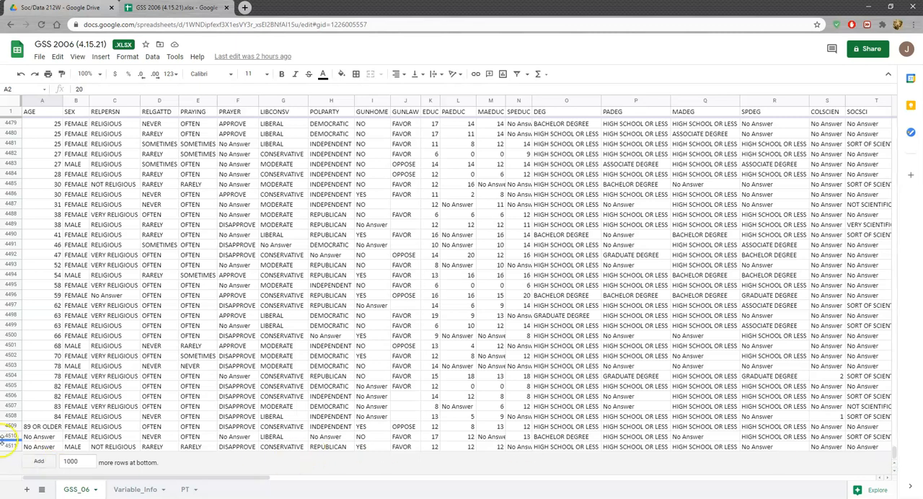
drag(892, 444, 867, 120)
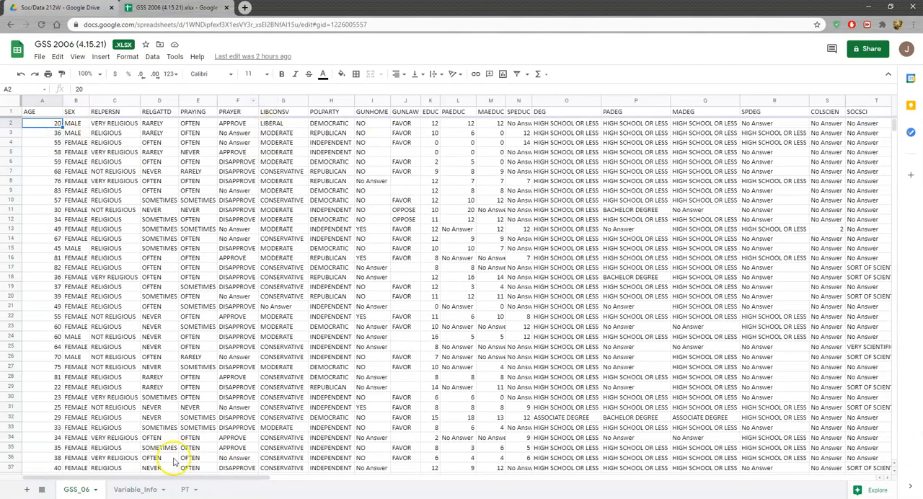
click(135, 490)
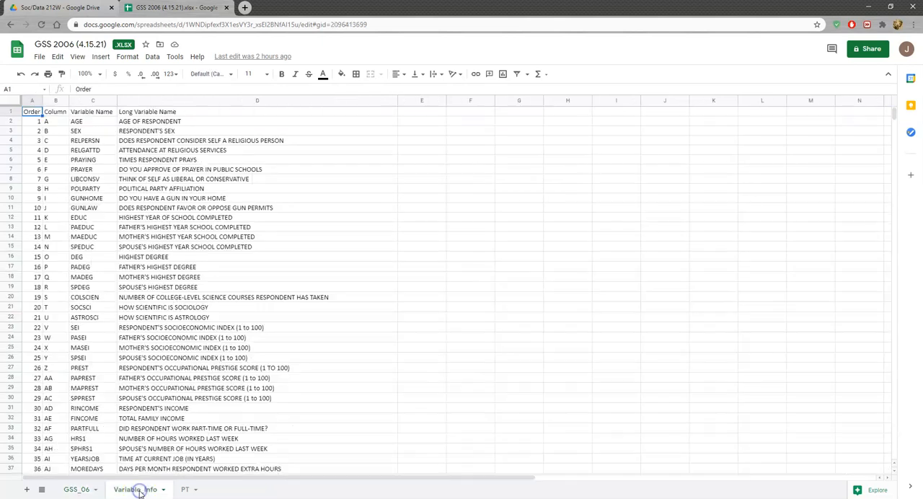
drag(894, 115, 894, 137)
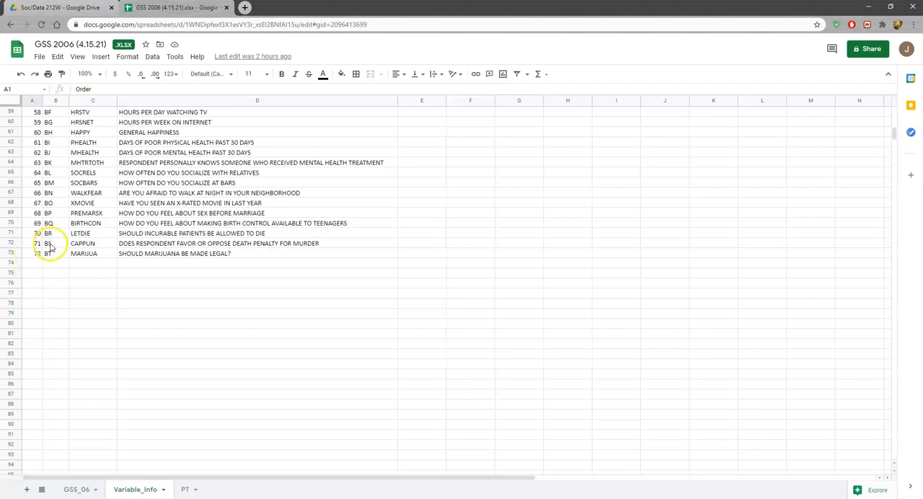
Examine the PT sheet's independent and dependent variable name cells, the data range and the insert-to location for the pivot table
click(185, 489)
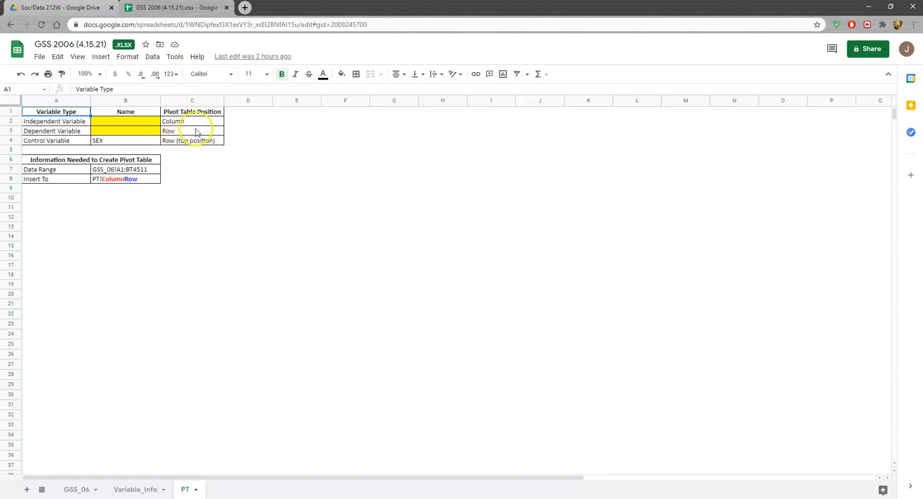
click(112, 122)
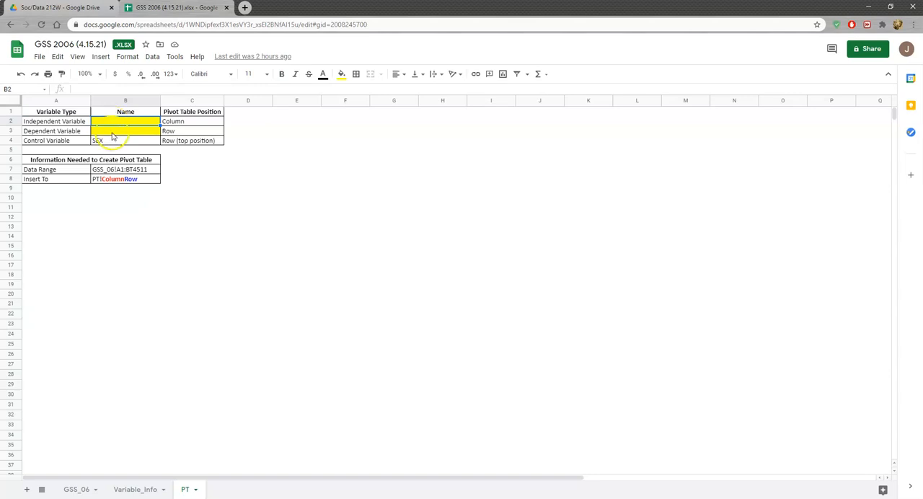
click(112, 132)
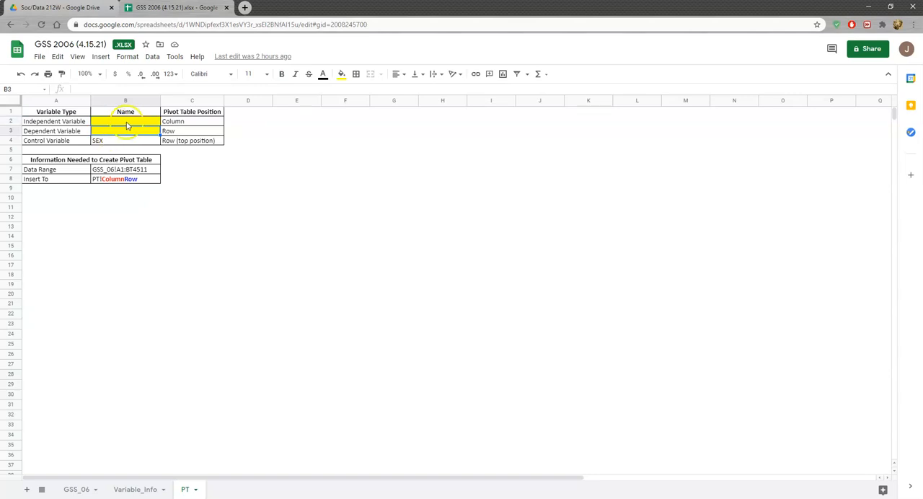
click(132, 123)
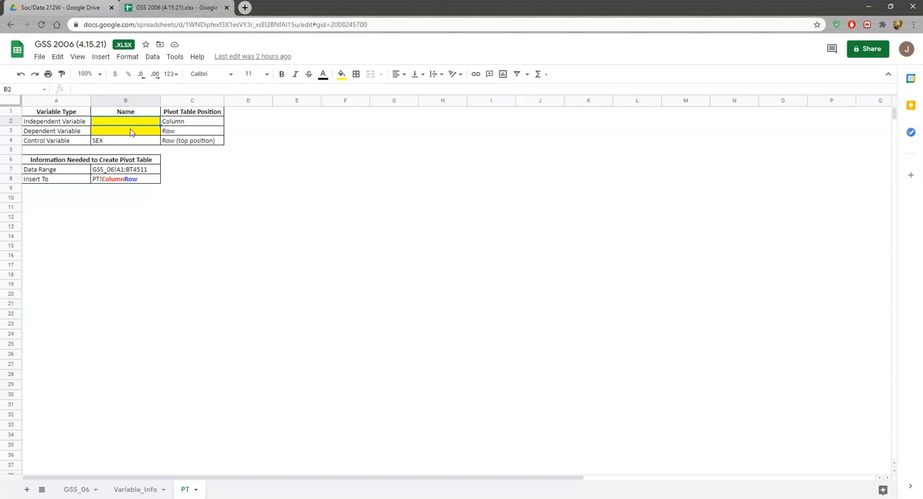
click(129, 131)
click(131, 123)
click(133, 135)
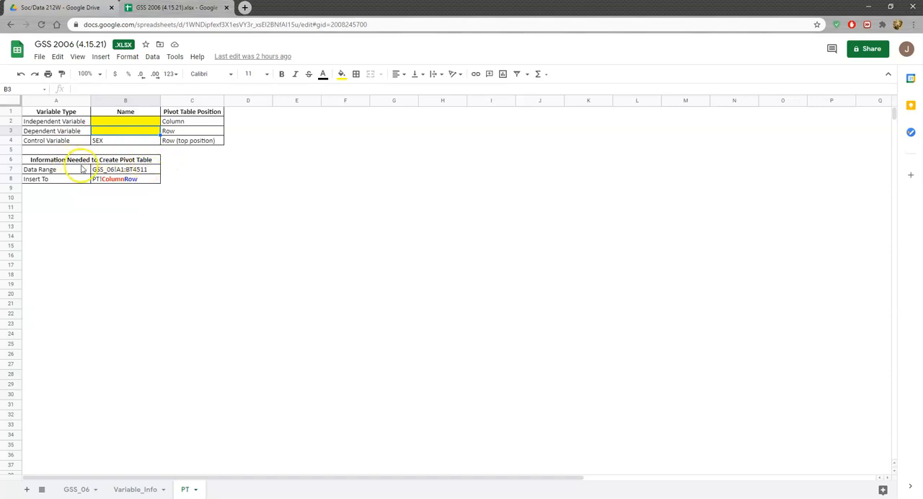
click(120, 171)
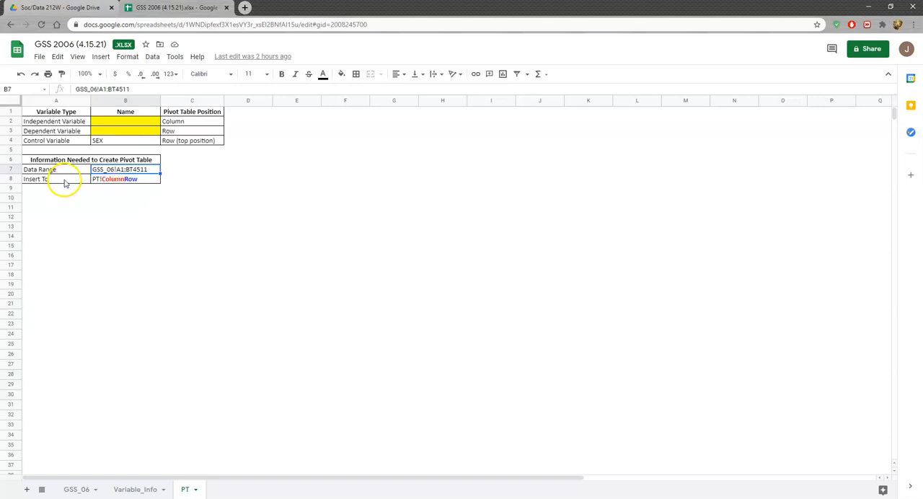
click(134, 184)
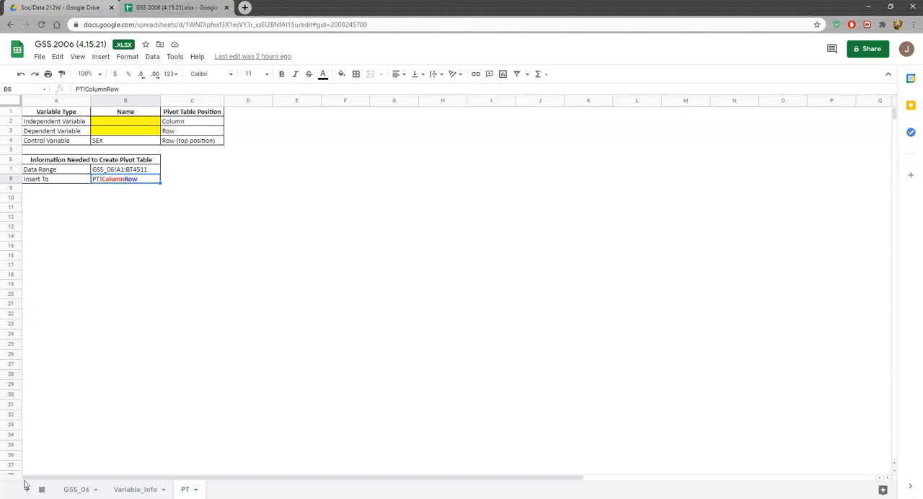
Browse the survey responses on the GSS_06 sheet, including a brief check of the Variable_Info sheet
click(75, 489)
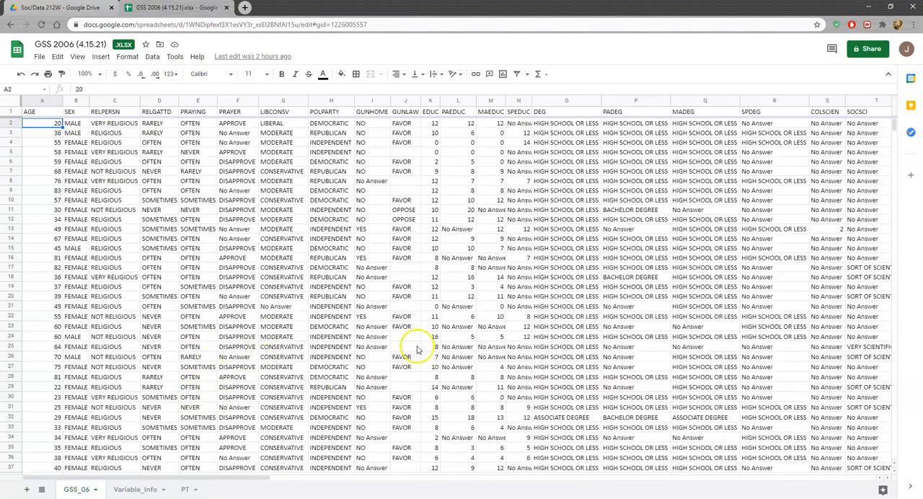
click(133, 489)
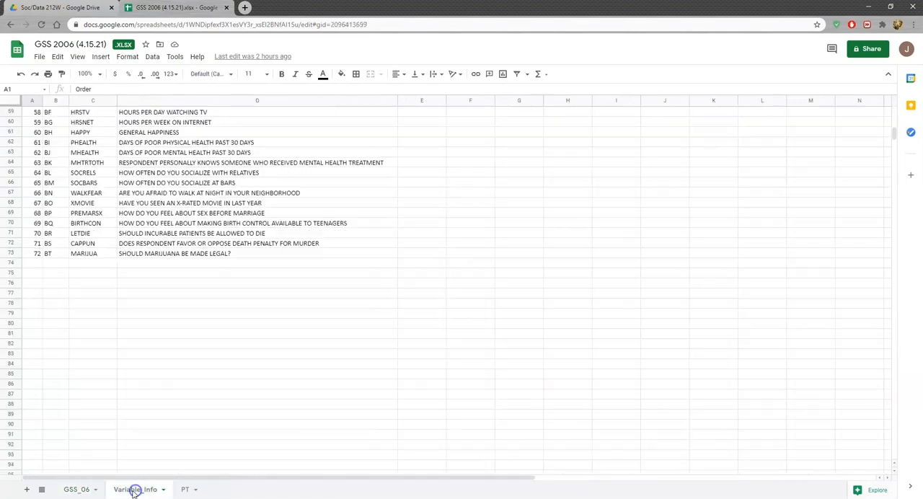
click(74, 490)
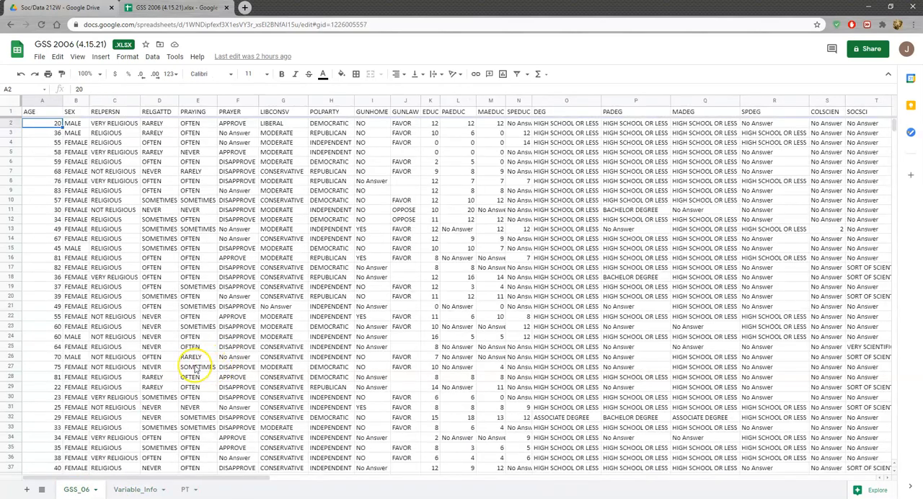
mouse_move(894, 125)
mouse_down()
mouse_move(898, 462)
mouse_move(891, 119)
mouse_up()
scroll(76, 259, down, 3)
scroll(76, 259, up, 3)
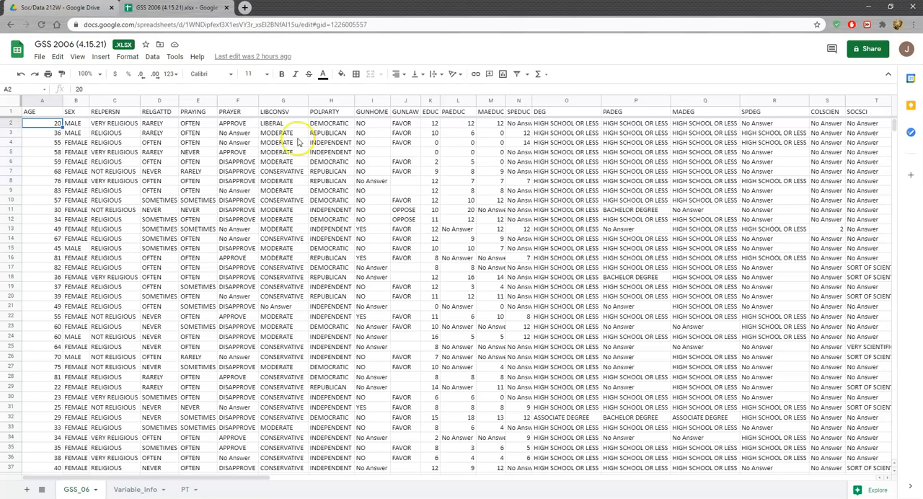
scroll(295, 285, down, 7)
scroll(294, 285, down, 5)
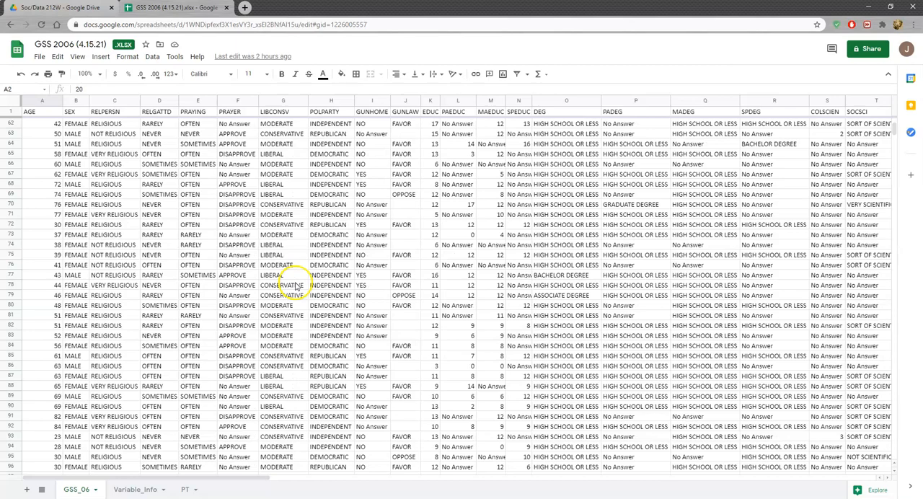
scroll(294, 284, up, 10)
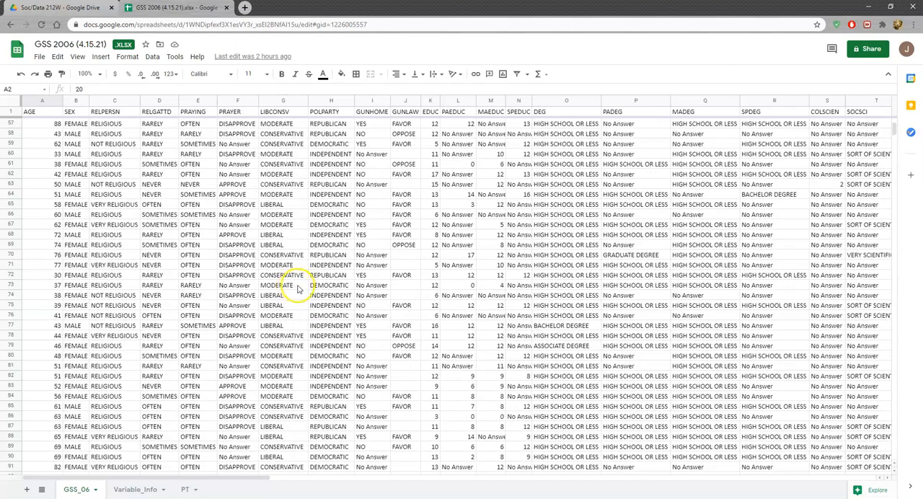
scroll(322, 283, up, 2)
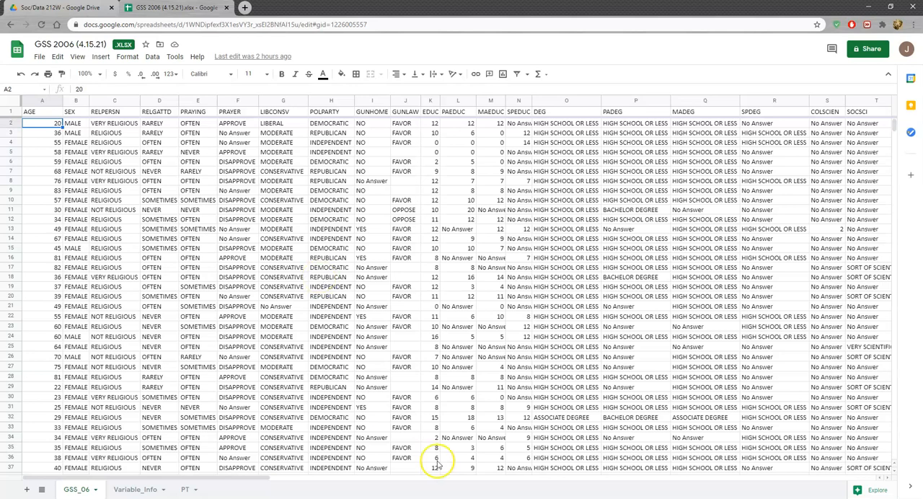
Paste DEG as the independent variable and HAPPY as the dependent variable into the PT sheet's name cells, dismissing the save-status tip
click(186, 490)
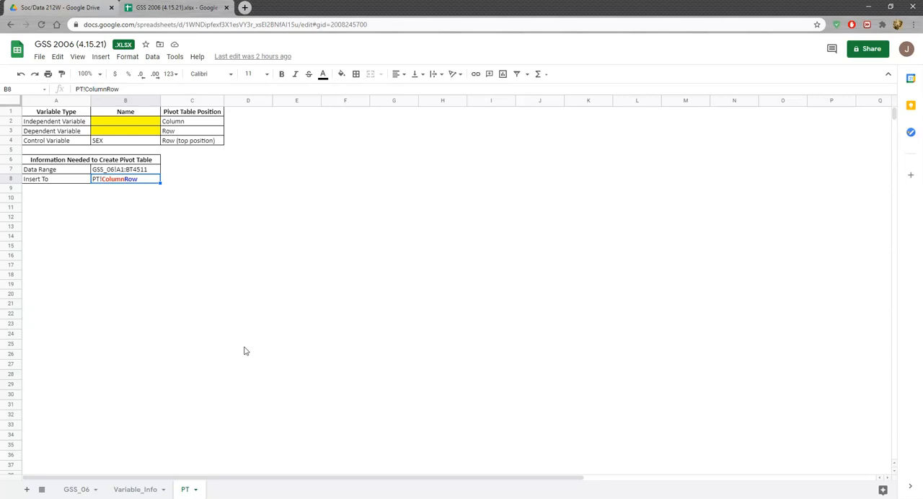
click(116, 122)
click(112, 131)
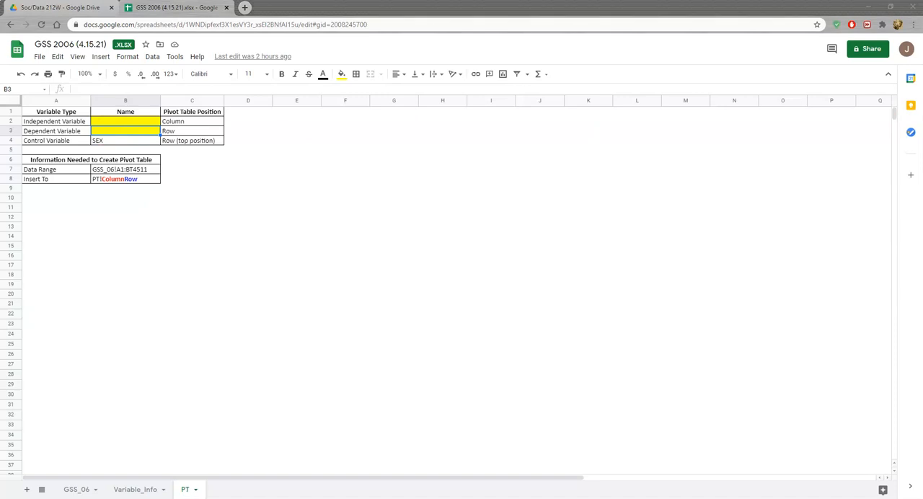
click(150, 123)
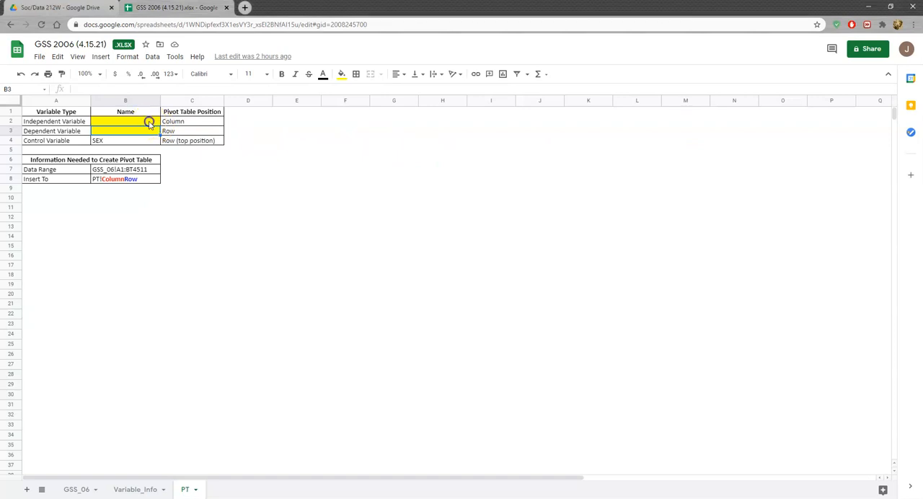
text(DEG HAPPY)
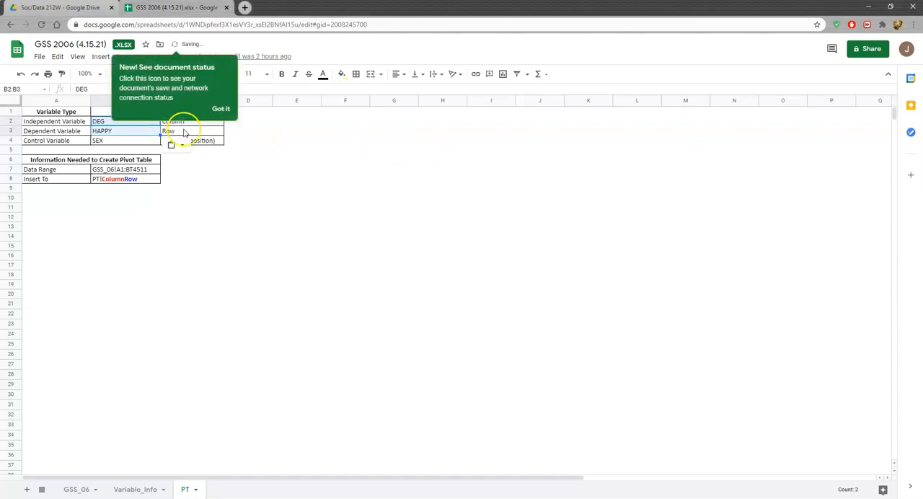
click(223, 109)
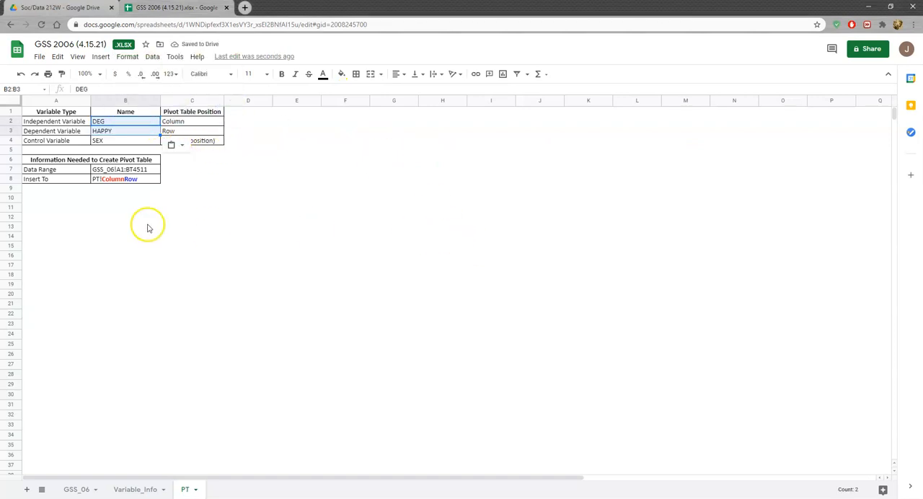
drag(173, 227, 225, 228)
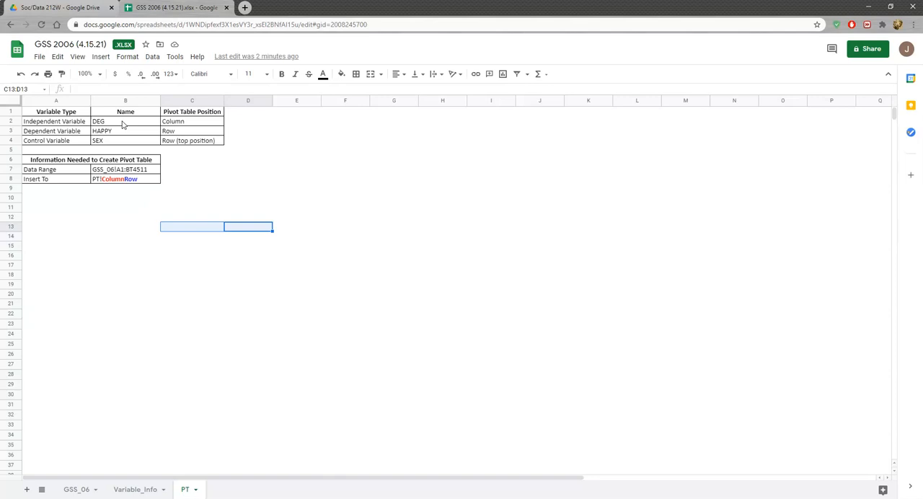
Examine the DEG and HAPPY columns on the GSS_06 sheet and return to the PT sheet
click(75, 489)
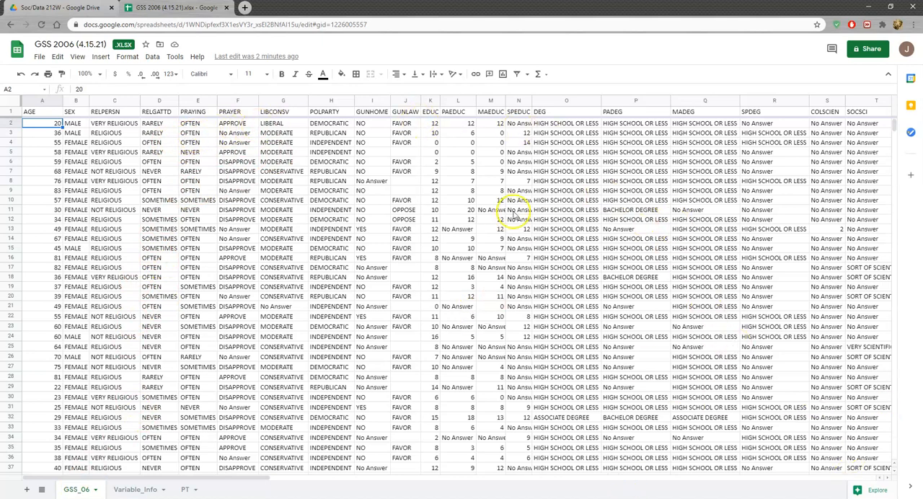
drag(133, 478, 518, 468)
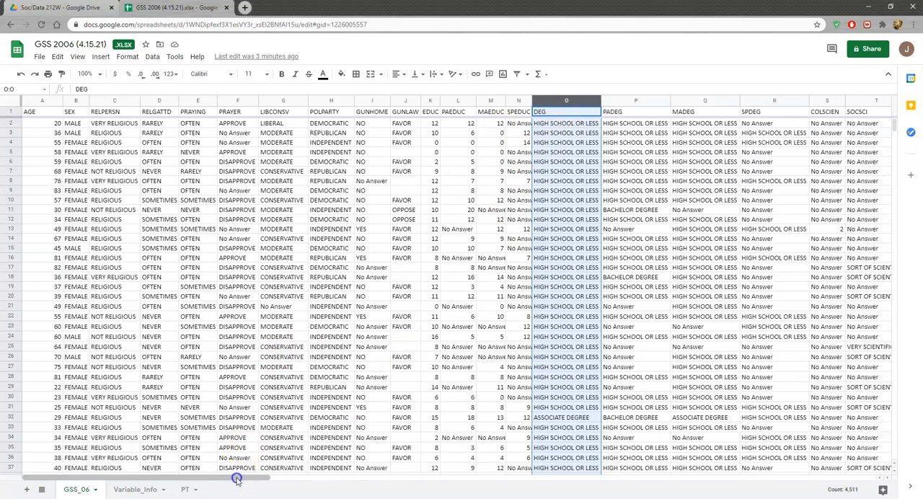
drag(238, 477, 762, 447)
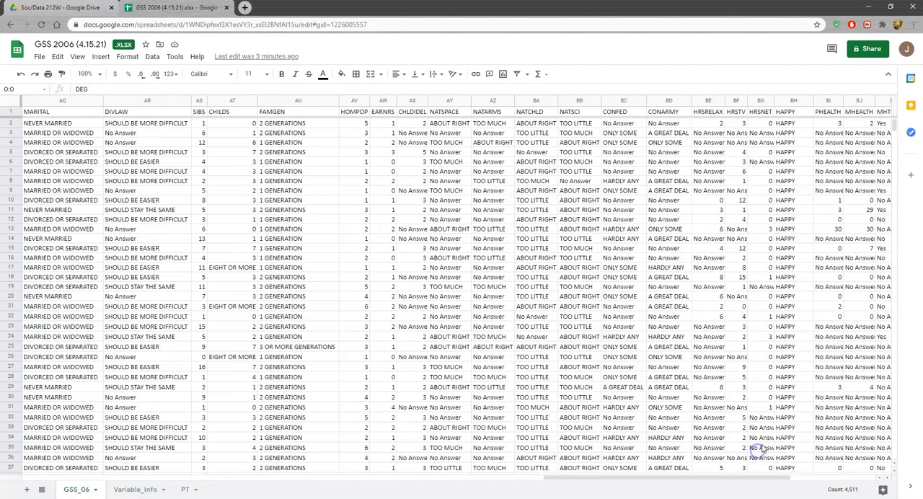
click(794, 100)
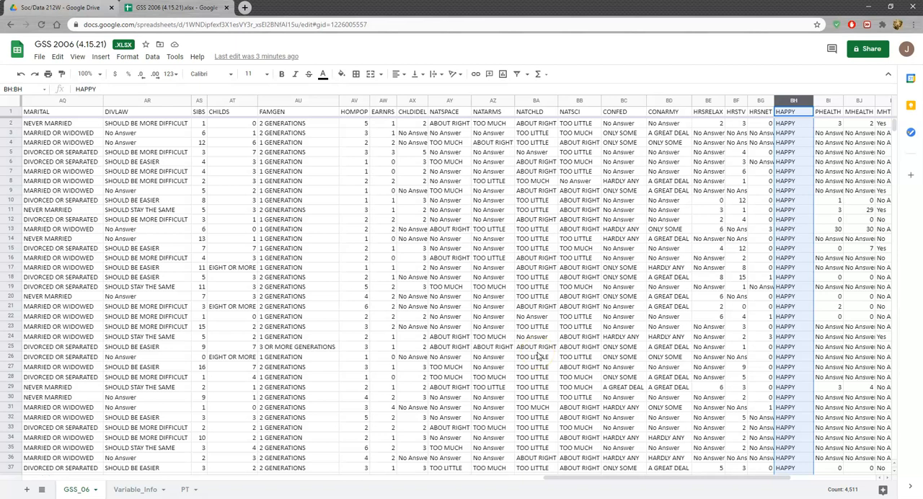
drag(577, 479, 267, 478)
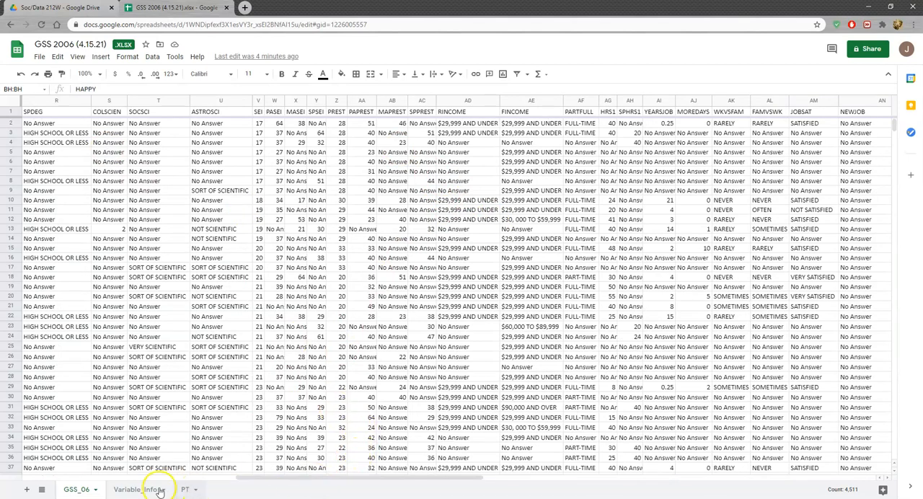
click(185, 489)
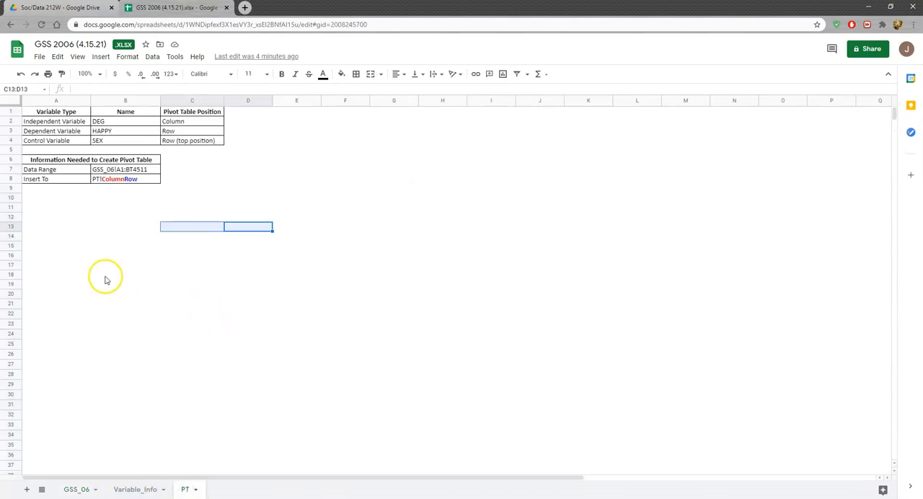
Copy the data range text GSS_06!A1:BT4511 from the PT sheet's information table and select cell A10
click(43, 201)
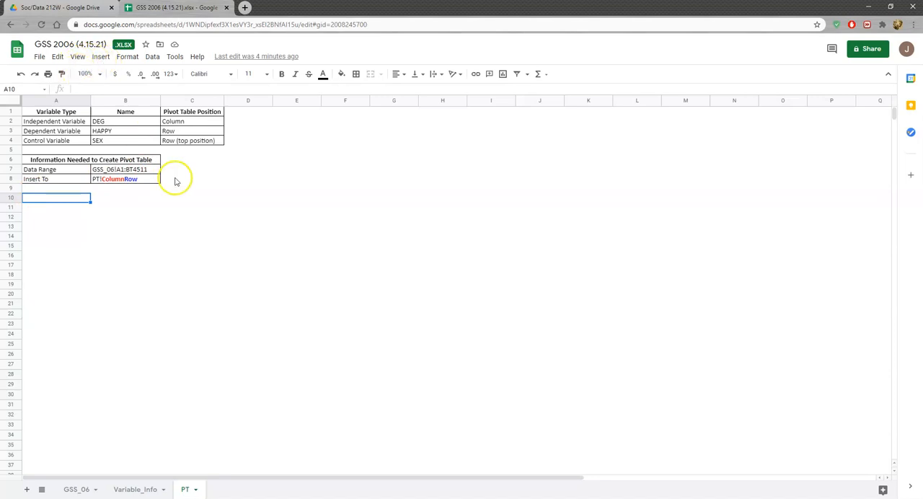
click(151, 170)
drag(151, 171, 76, 171)
key(ctrl+c)
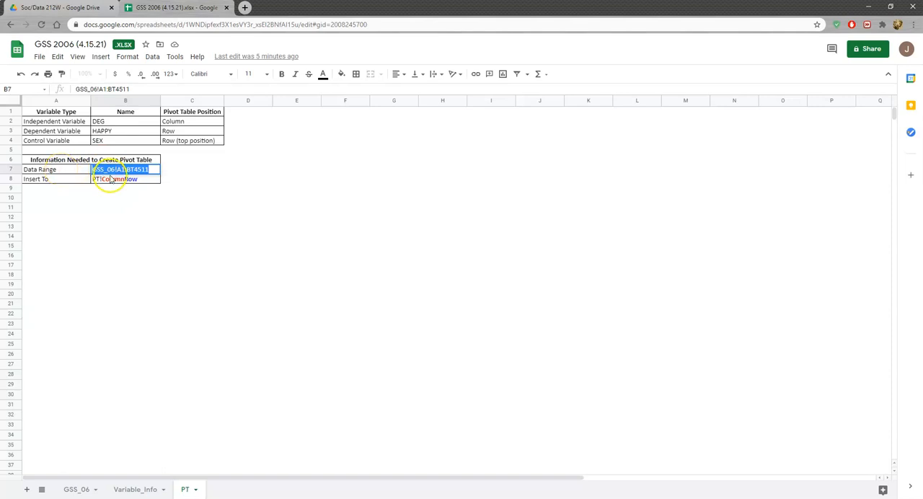
click(154, 170)
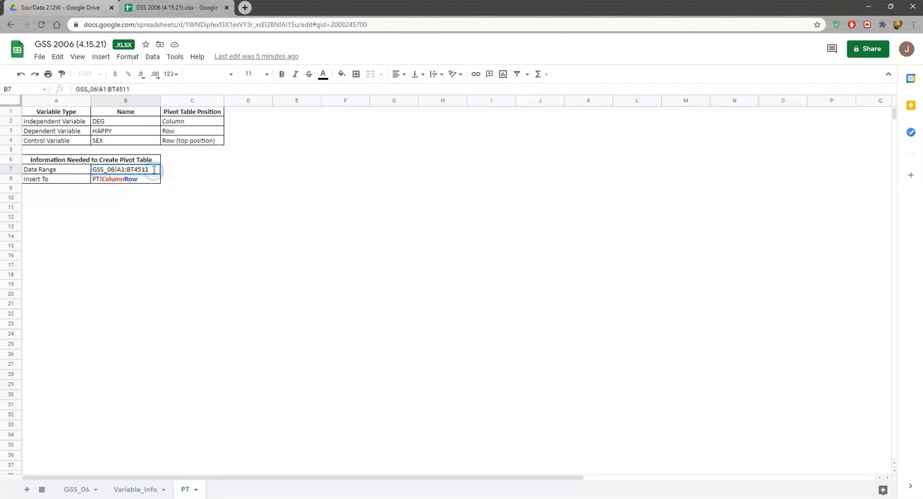
click(25, 198)
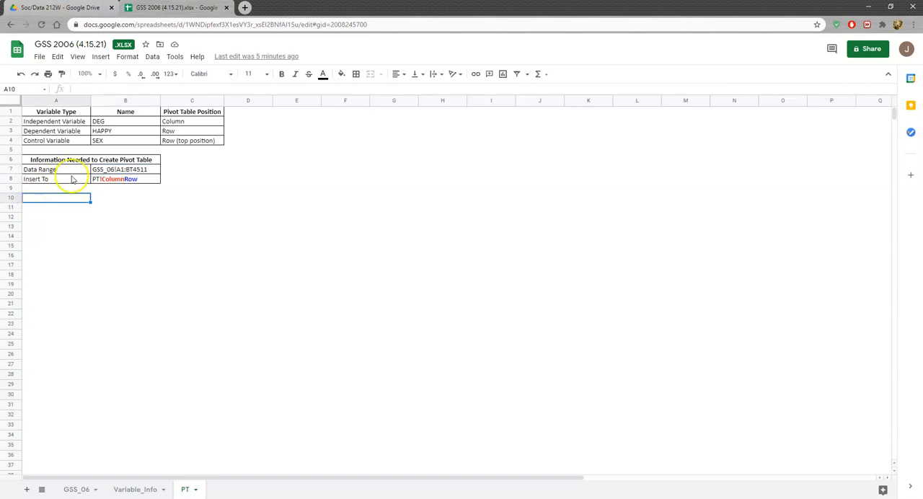
Start a pivot table placed in an existing sheet, with GSS_06!A1:BT4511 as its data range
click(152, 57)
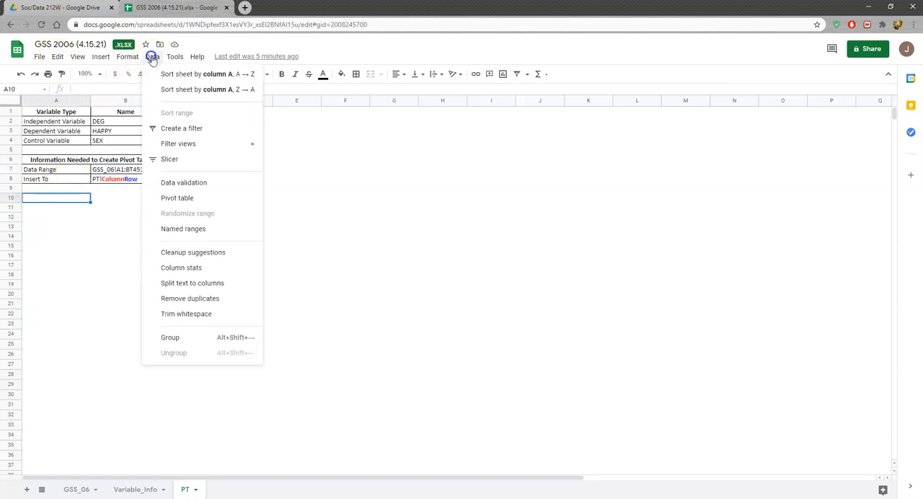
click(191, 201)
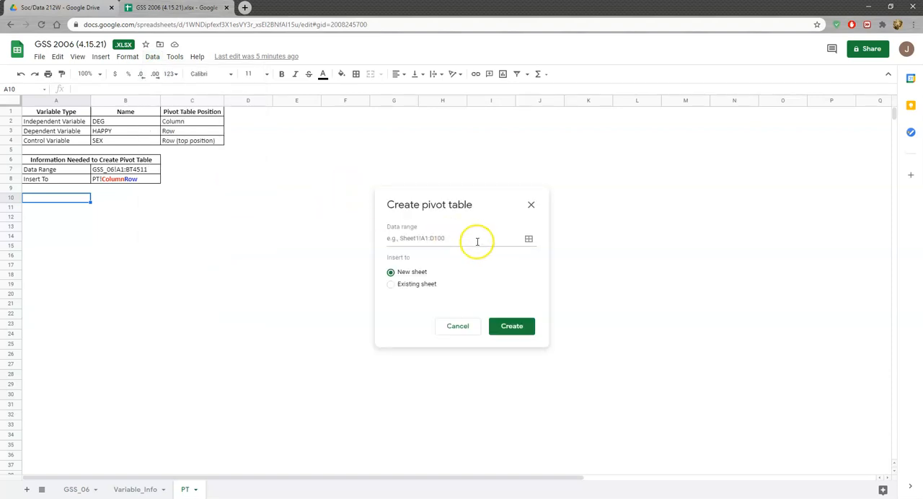
click(392, 288)
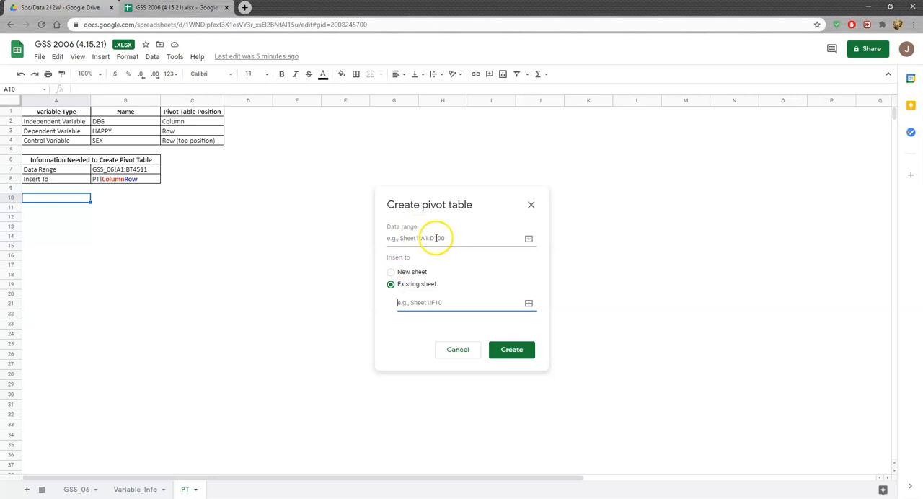
click(406, 238)
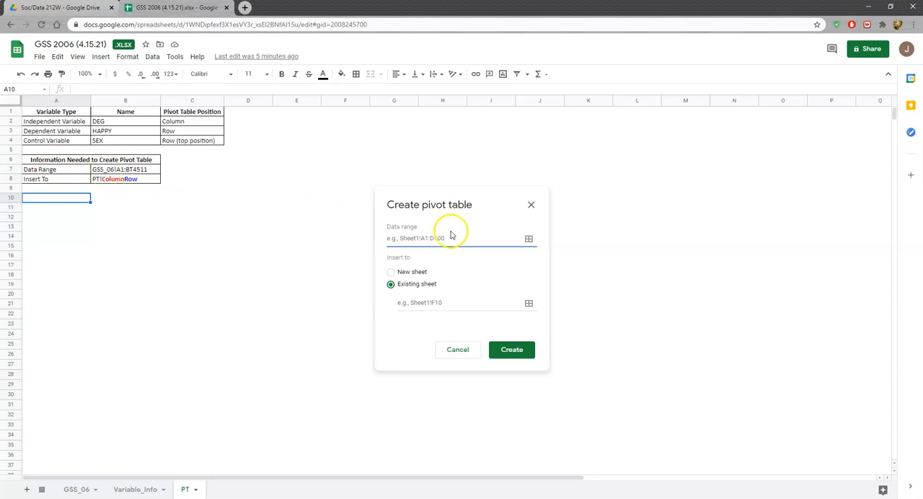
key(ctrl+v)
click(424, 238)
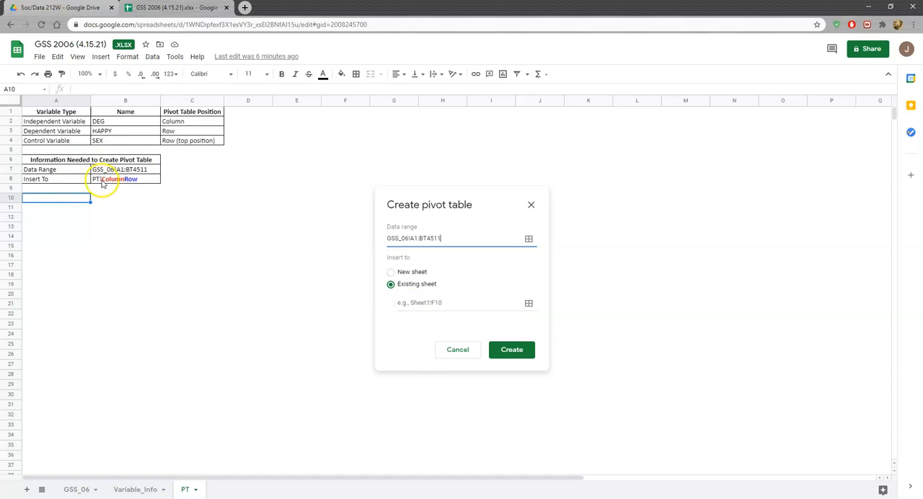
Set the pivot table's insert location to PT!A10 and create it
click(403, 302)
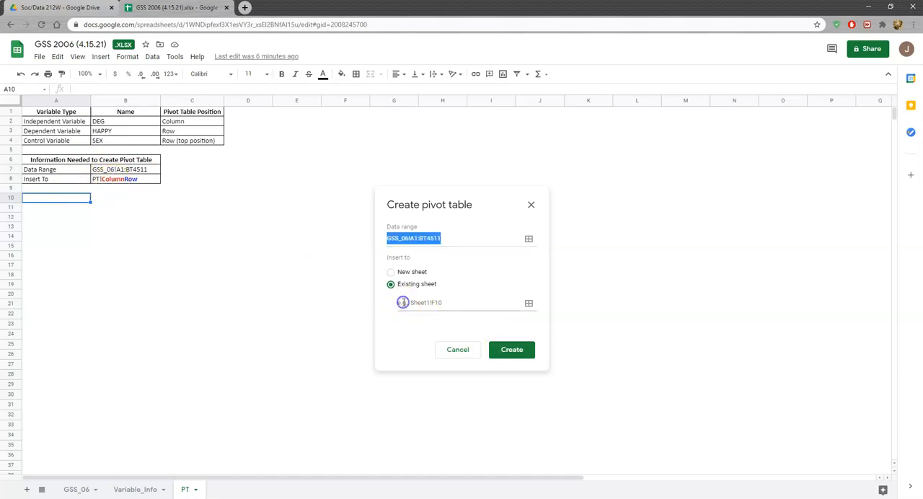
click(403, 302)
text(P)
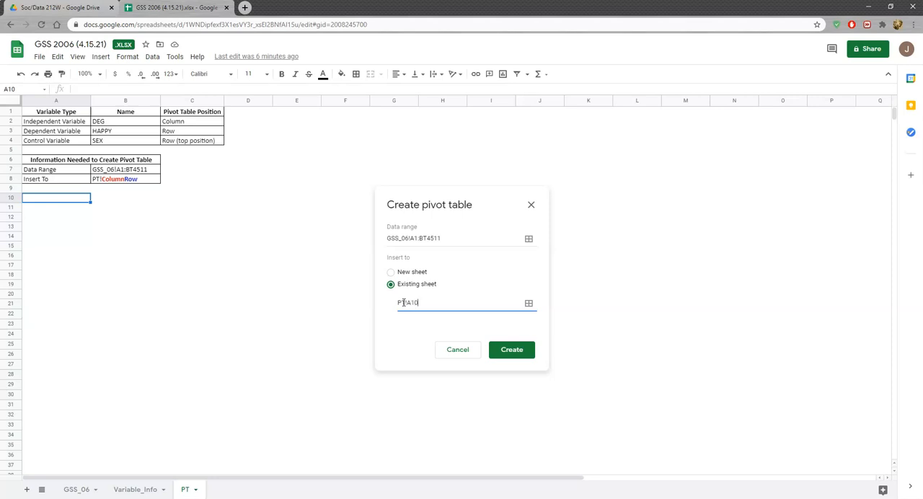
text(T!A10)
click(512, 350)
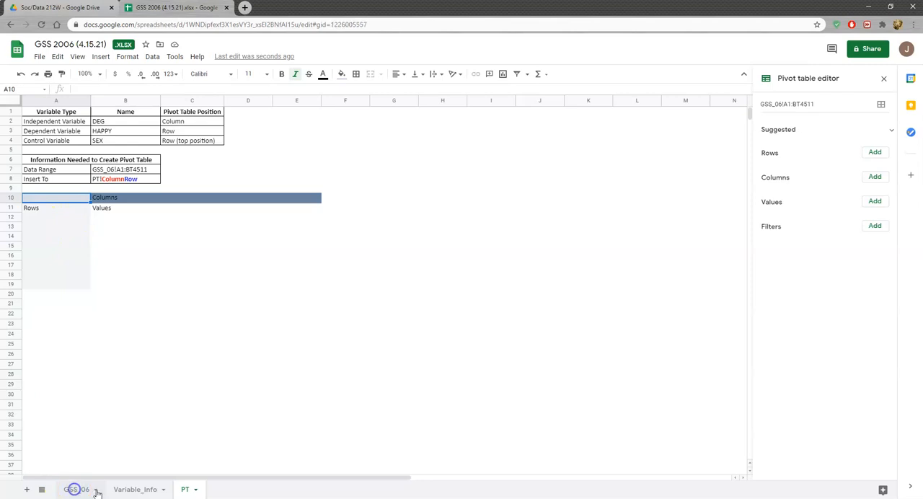
Check the source data on the GSS_06 sheet and return to the empty pivot table on the PT sheet
click(75, 490)
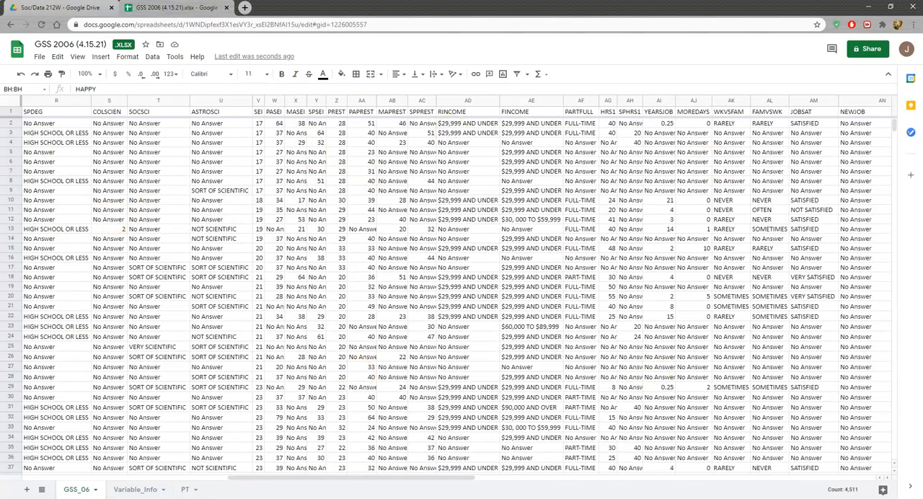
click(187, 489)
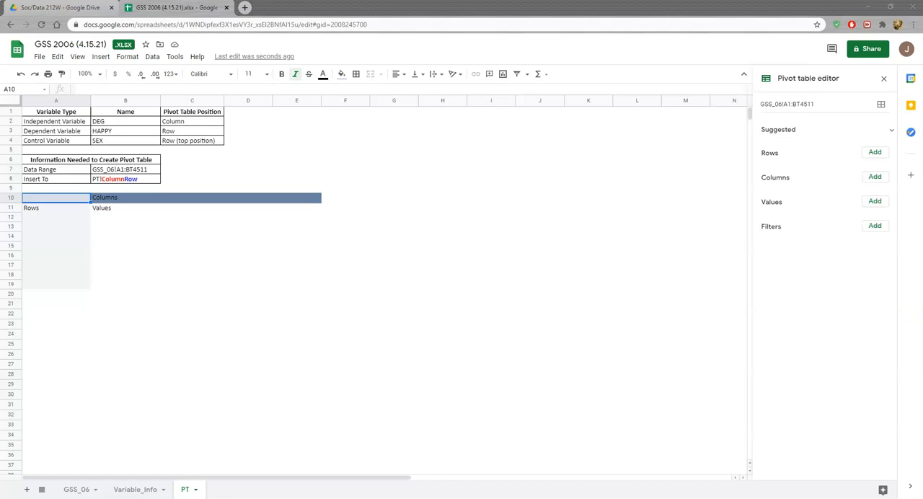
click(58, 237)
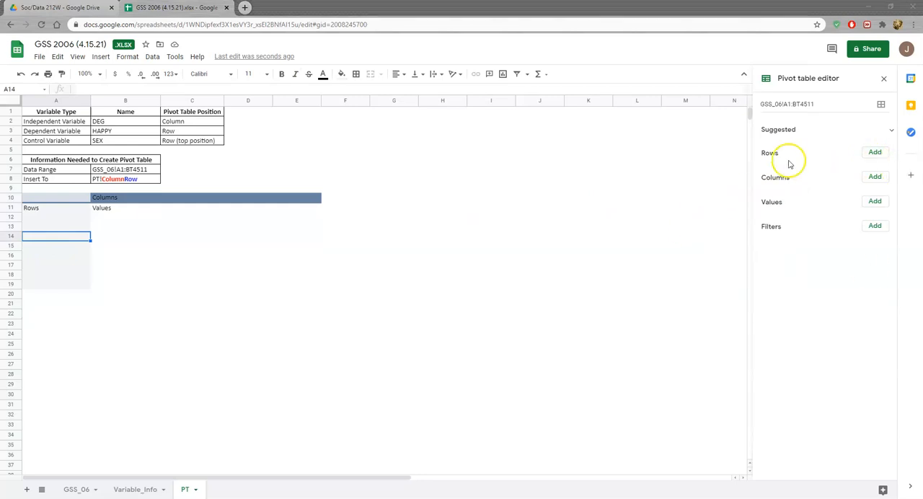
Add DEG to both the rows and the values of the pivot table, summarizing the values by COUNTA
click(875, 152)
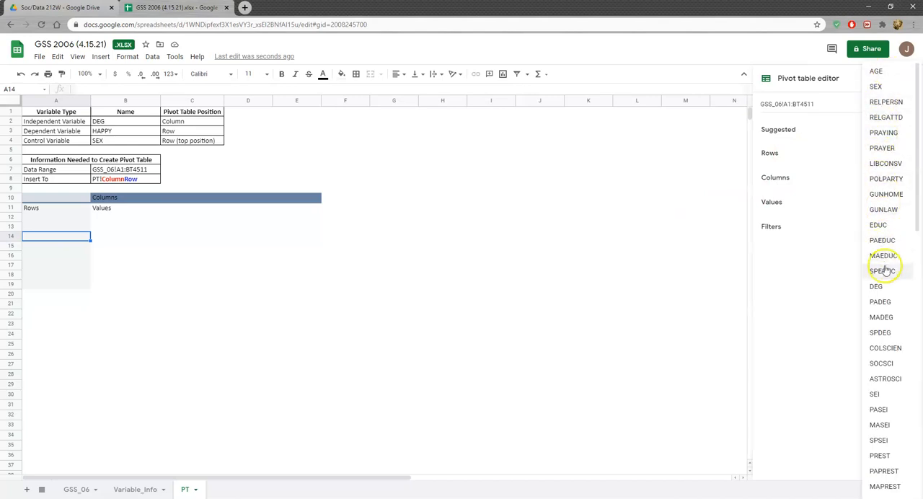
click(878, 288)
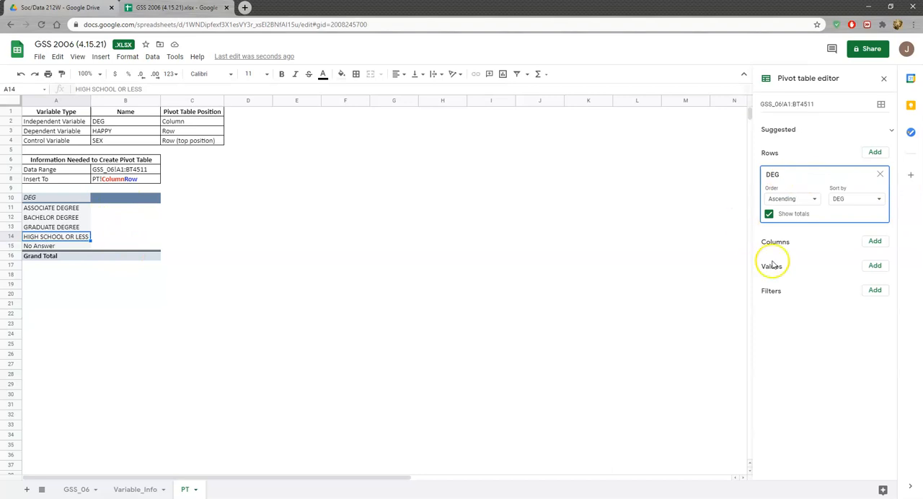
click(877, 266)
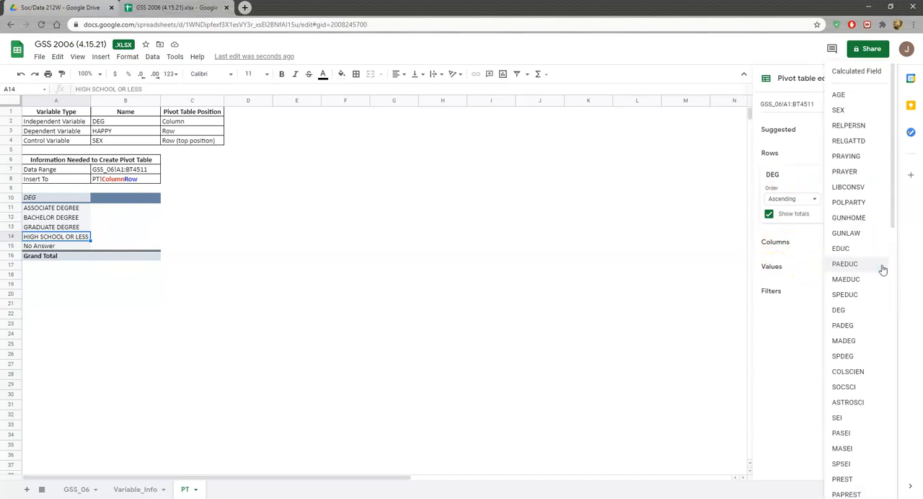
click(849, 312)
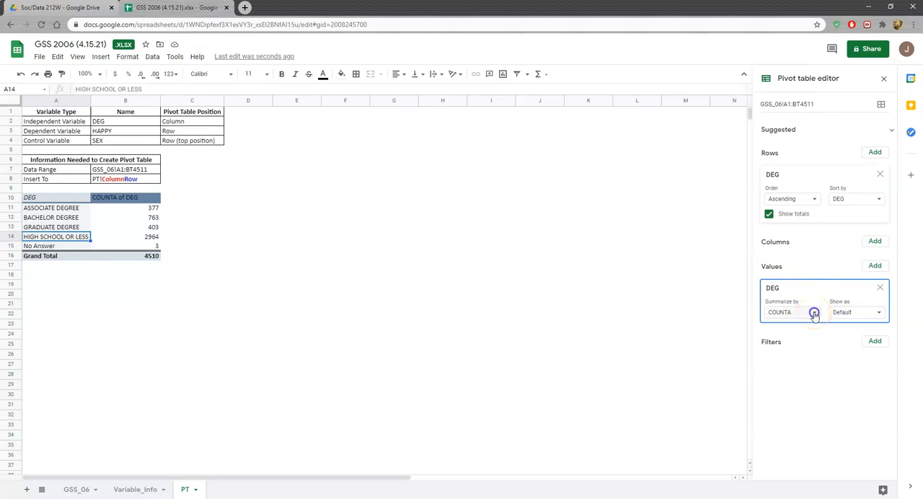
click(814, 313)
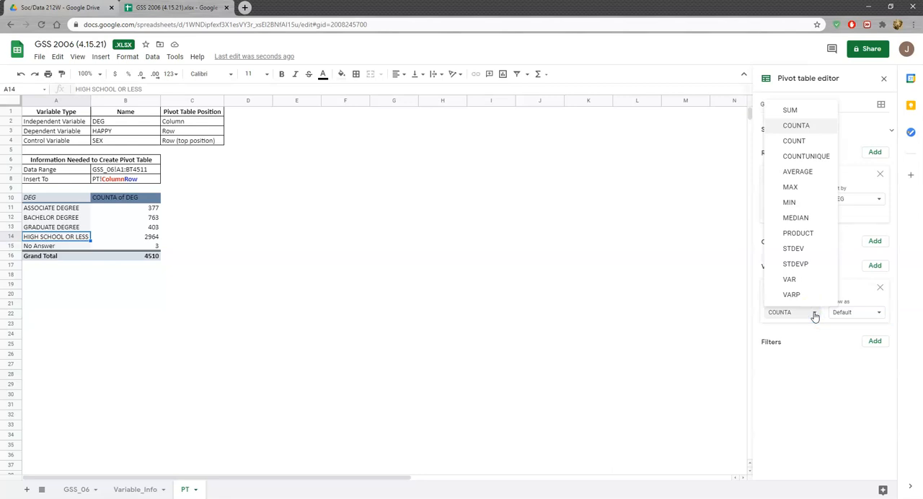
click(804, 128)
click(804, 127)
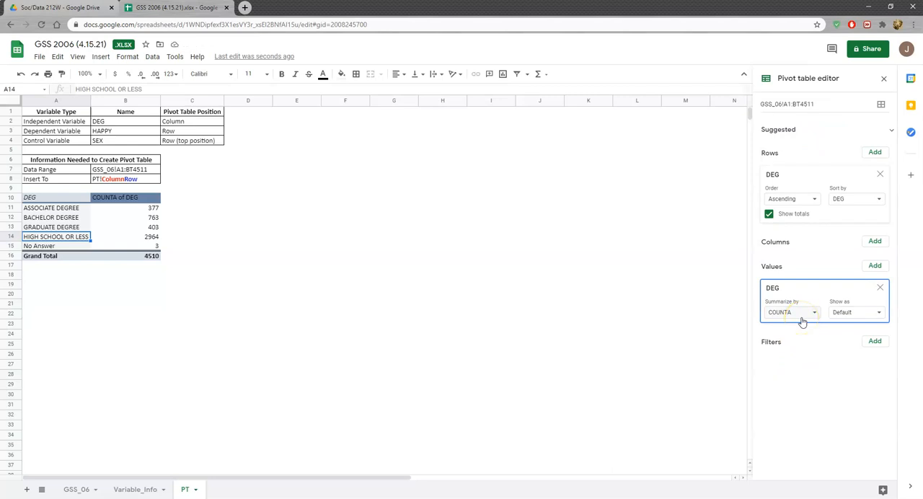
click(809, 320)
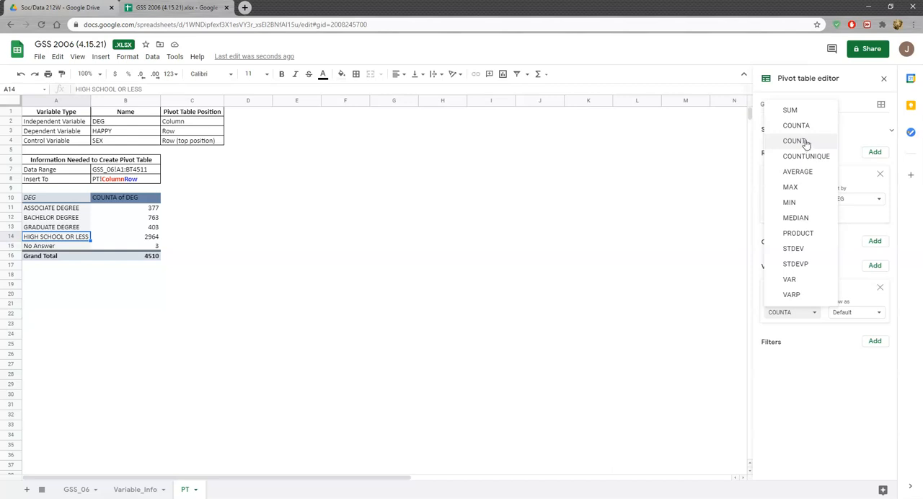
click(798, 124)
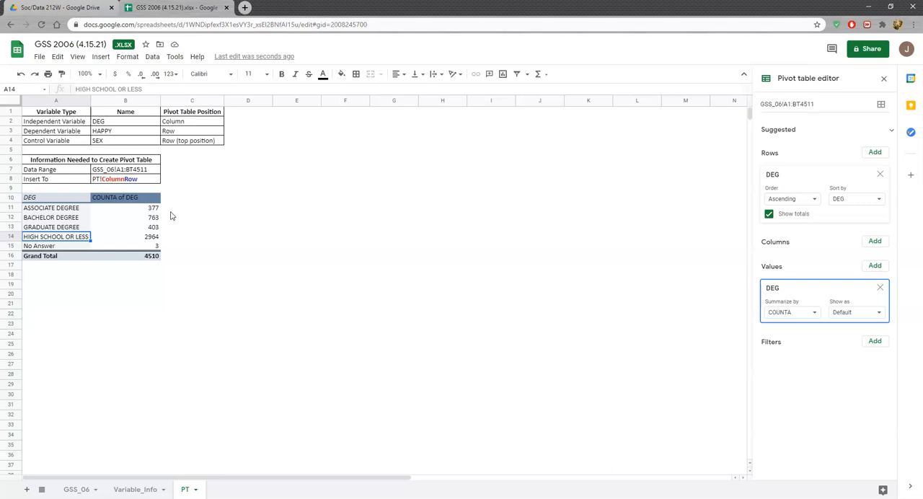
Examine the text entries in the DEG column on the GSS_06 sheet
click(78, 490)
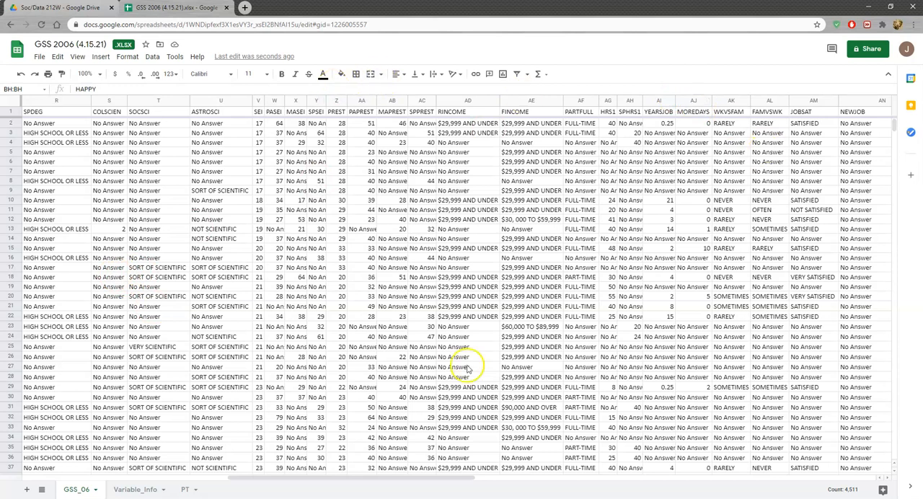
drag(422, 478, 365, 487)
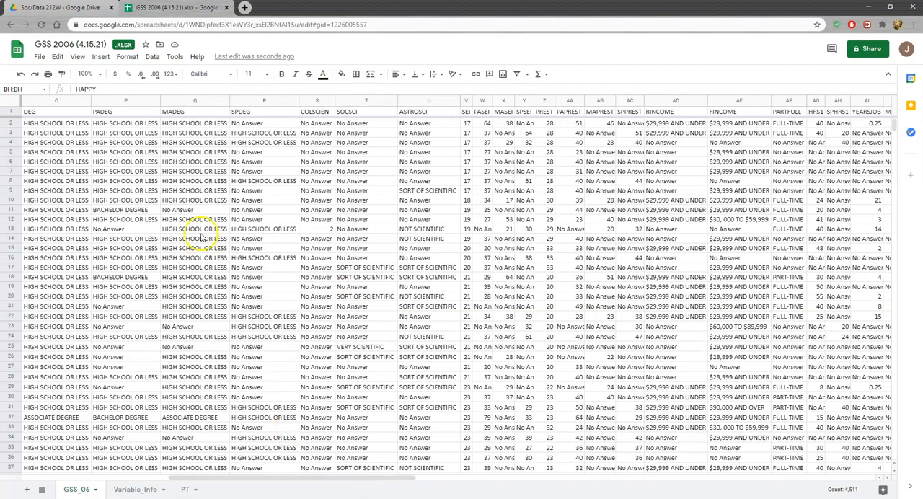
click(65, 126)
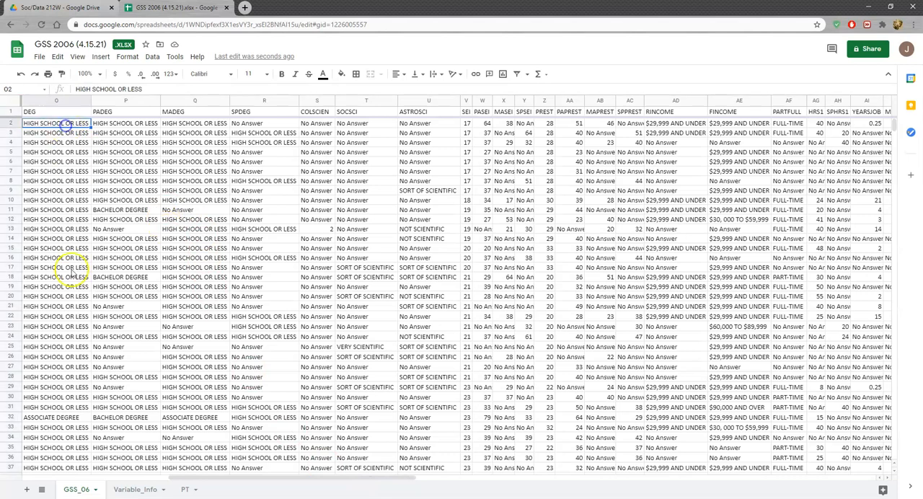
scroll(56, 339, down, 3)
click(55, 351)
click(55, 410)
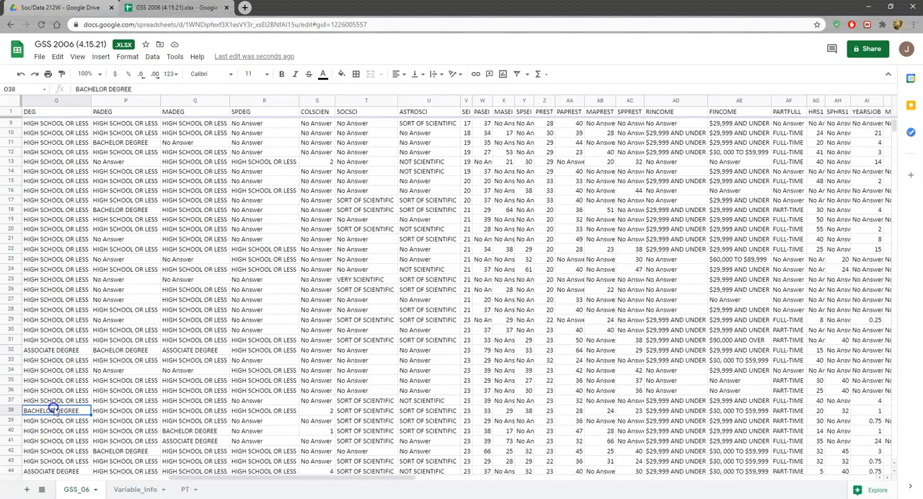
Create a pivot table on the PT sheet at PT!A18 from the data range GSS_06!A1:BT4511
click(186, 489)
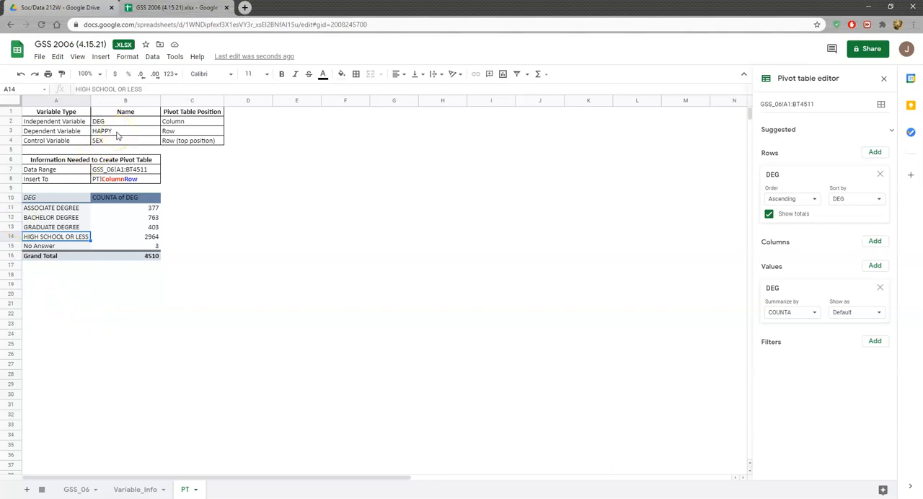
click(31, 276)
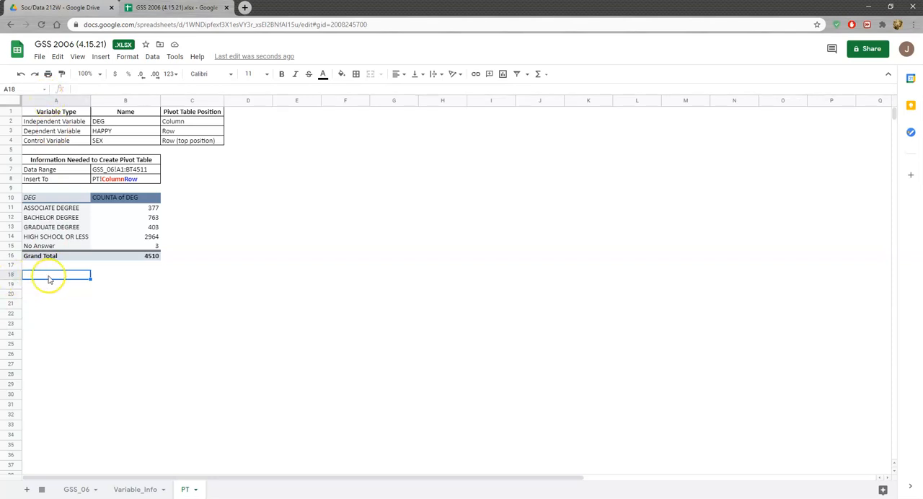
click(152, 58)
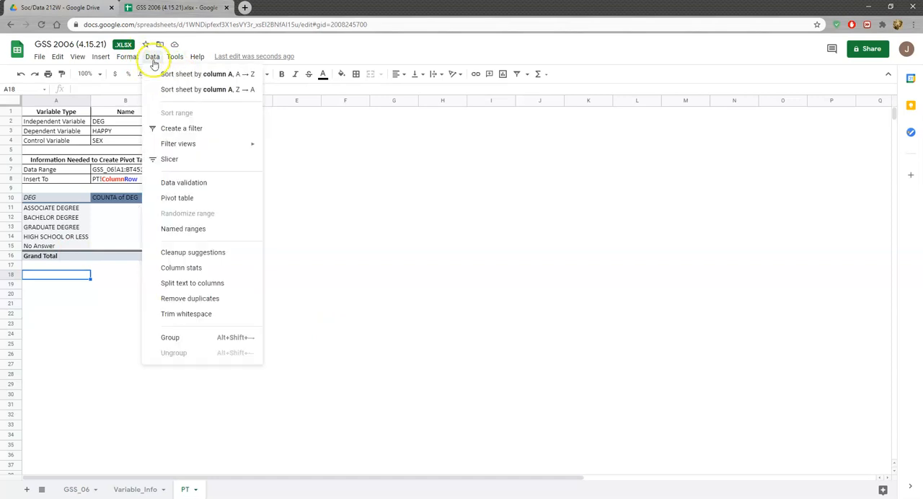
click(173, 198)
click(411, 240)
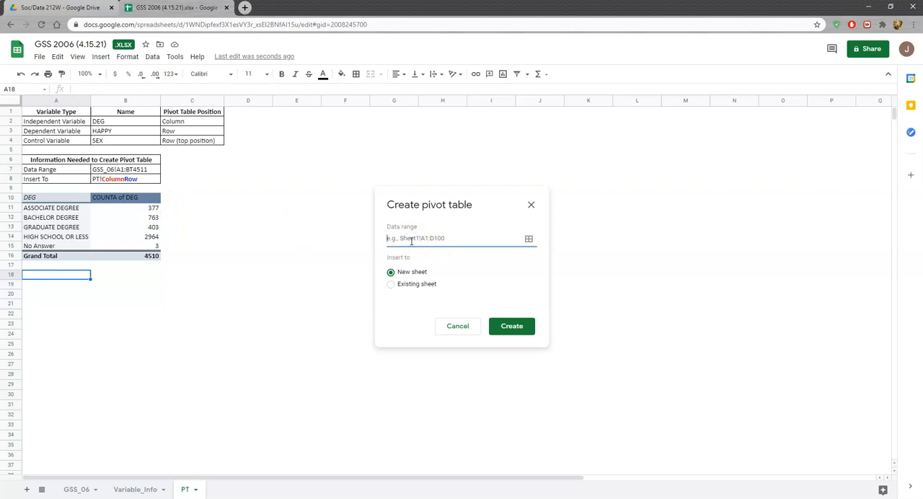
click(417, 238)
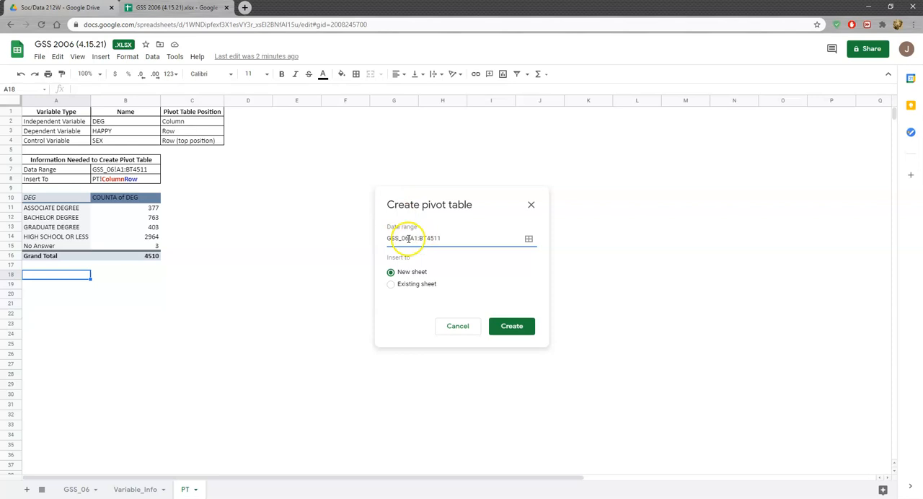
click(391, 286)
click(410, 305)
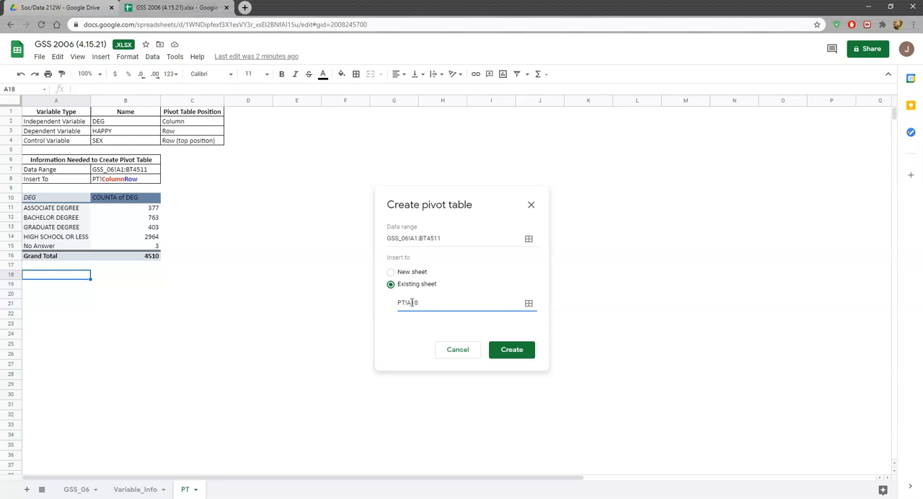
click(509, 350)
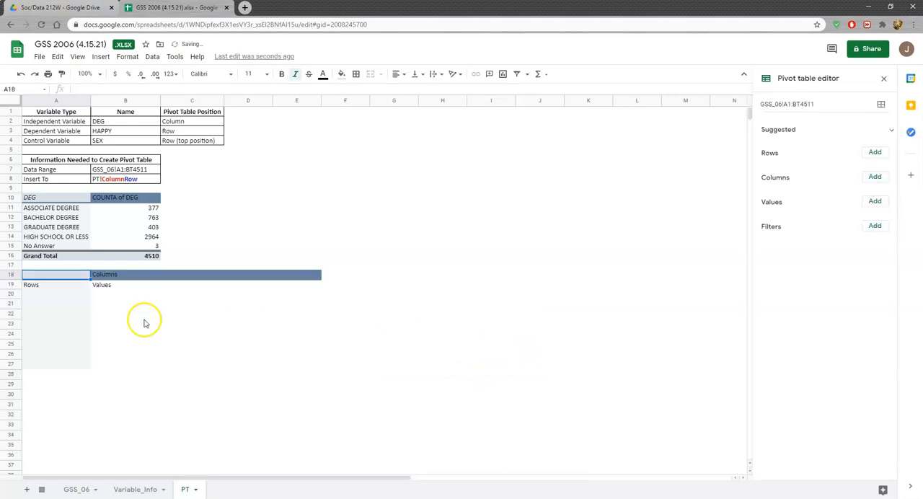
Add HAPPY to both the rows and the values of the pivot table at A18
click(62, 305)
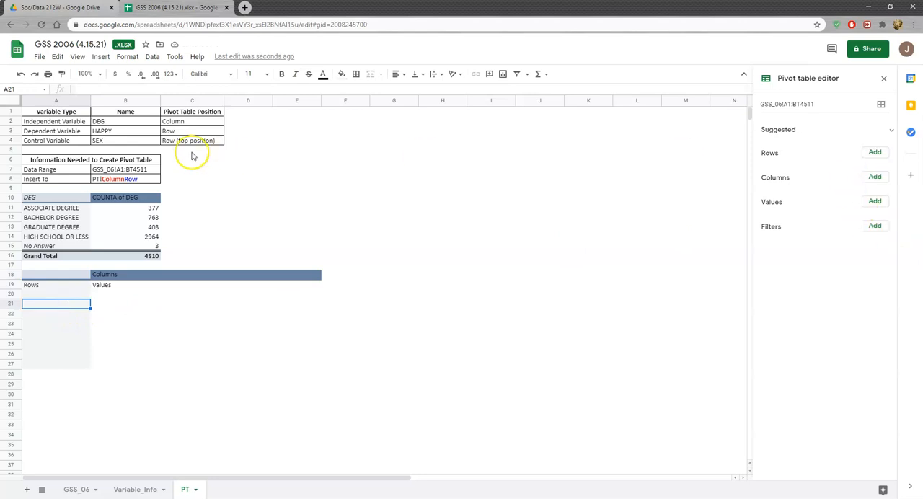
click(874, 152)
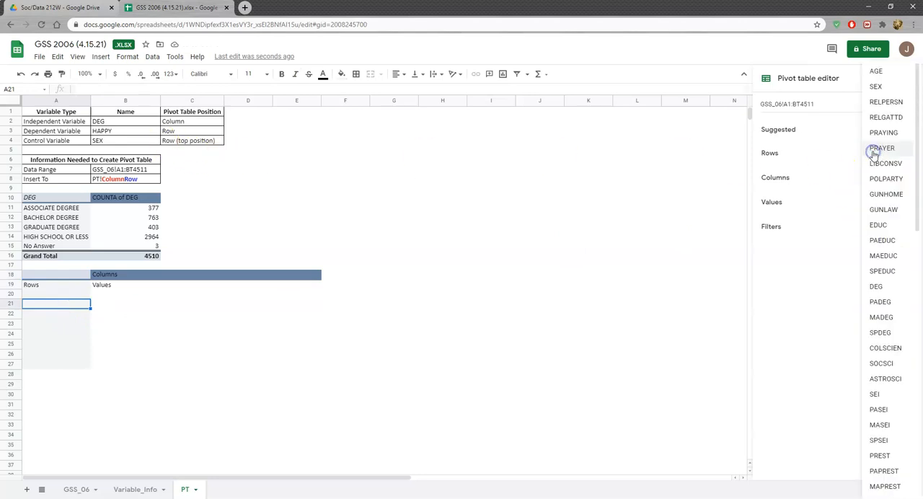
scroll(883, 281, down, 10)
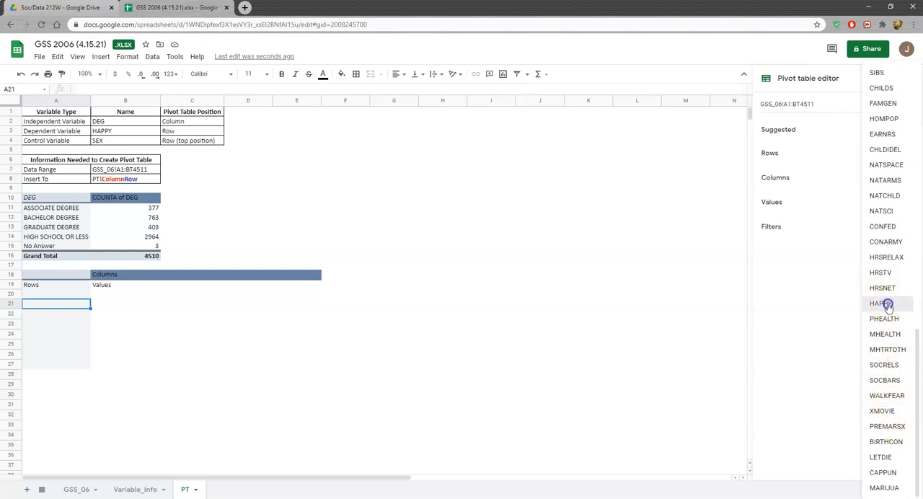
click(880, 302)
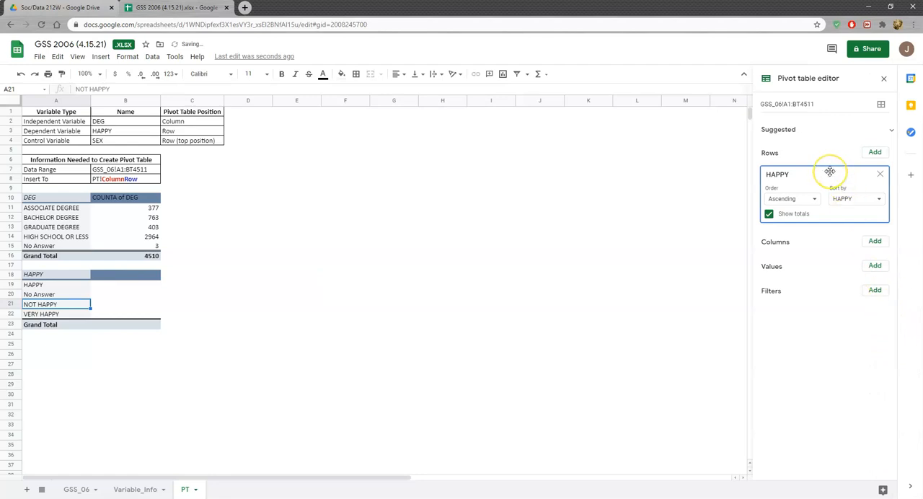
click(879, 266)
scroll(855, 367, down, 9)
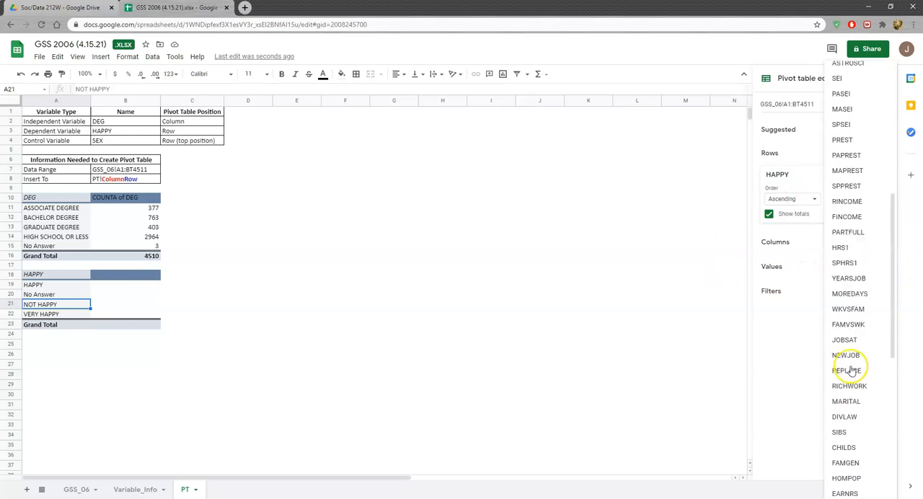
scroll(856, 389, down, 1)
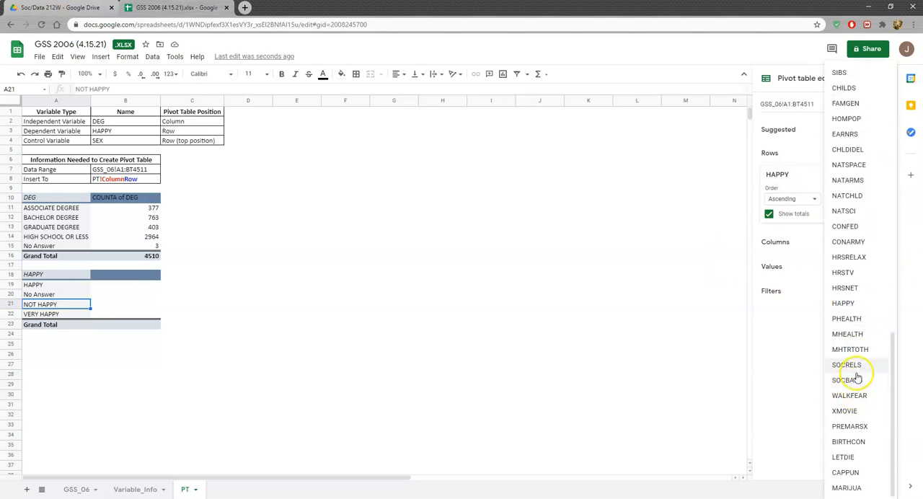
click(847, 307)
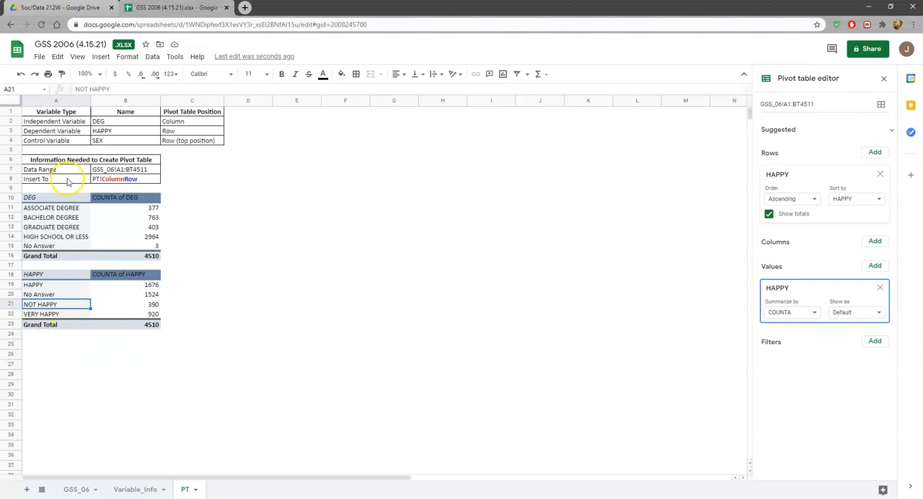
Create another pivot table from GSS_06!A1:BT4511 in the existing sheet at PT!A25
click(31, 347)
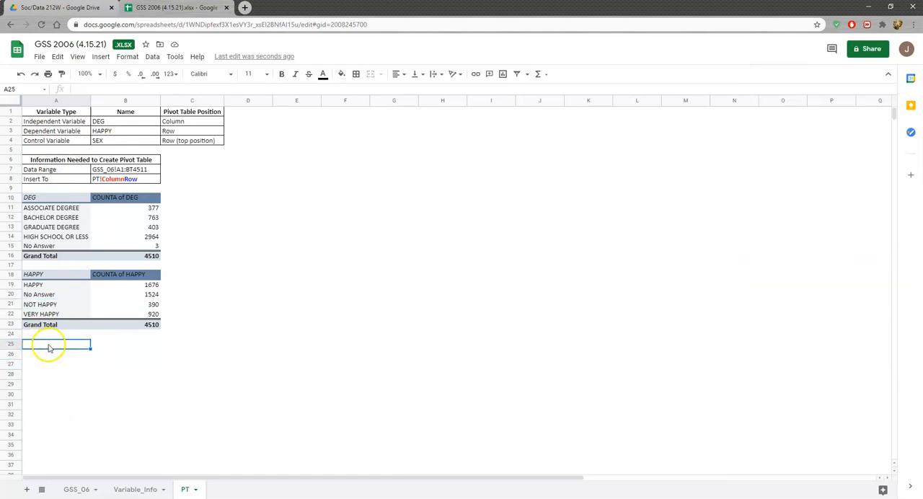
click(151, 57)
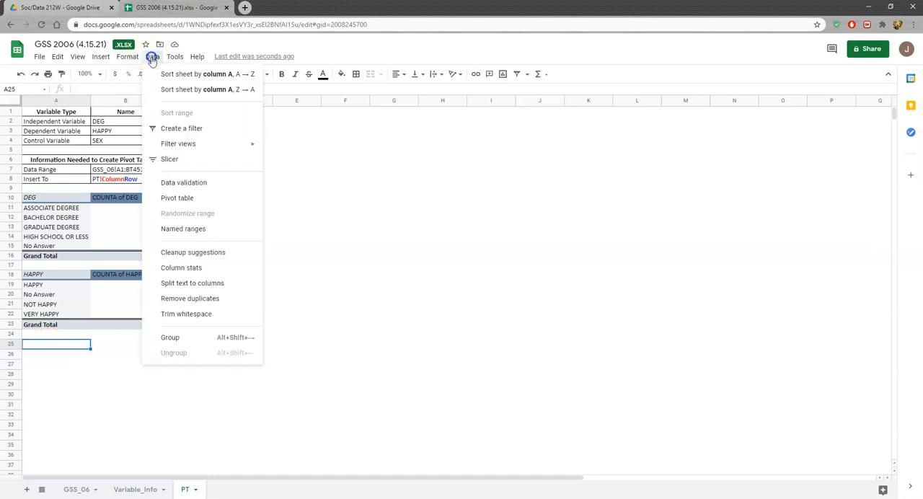
click(186, 200)
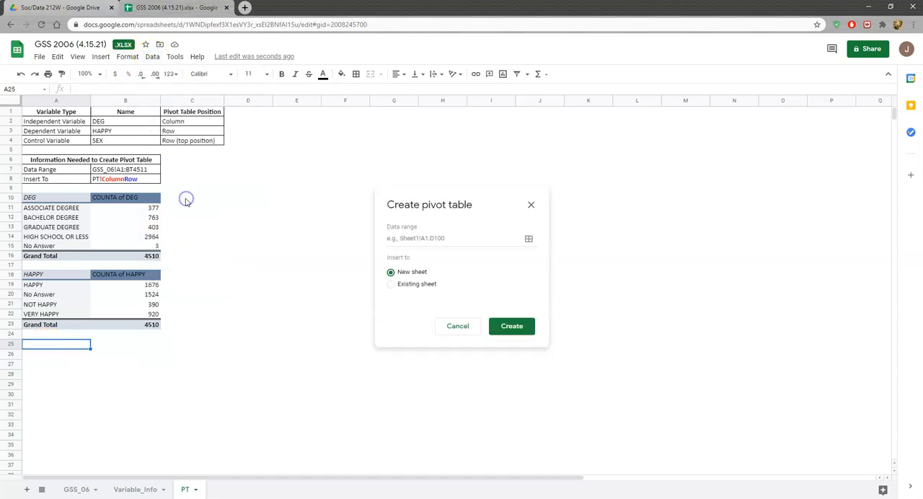
click(415, 286)
click(418, 238)
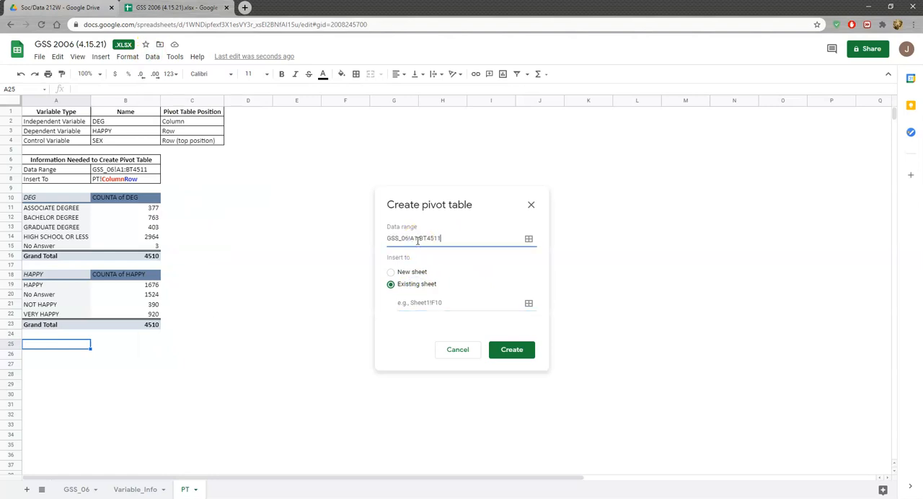
click(426, 304)
click(429, 303)
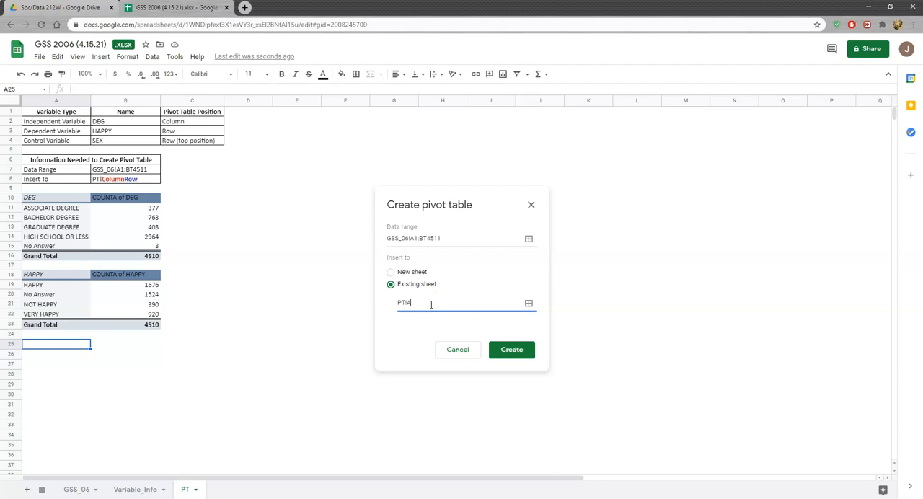
text(PT!A25)
click(514, 352)
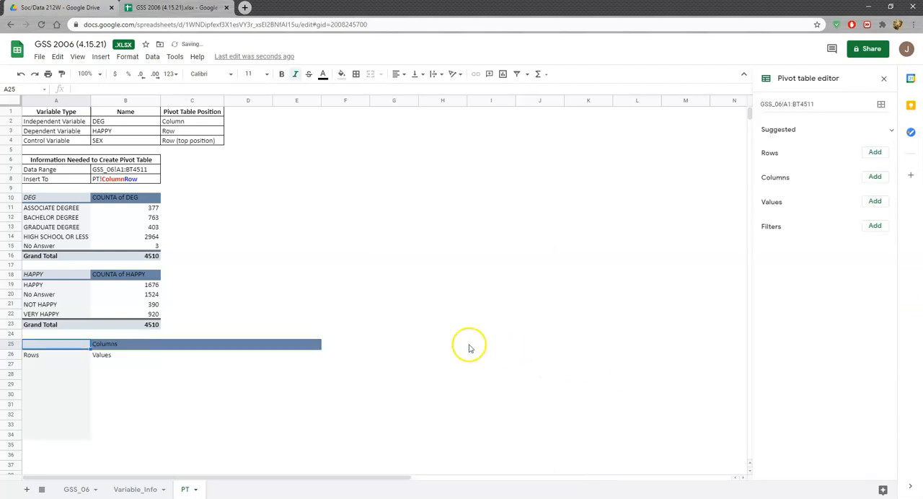
Add SEX to both the rows and the values of the pivot table at A25
scroll(485, 283, down, 2)
click(62, 326)
click(874, 152)
scroll(874, 154, up, 10)
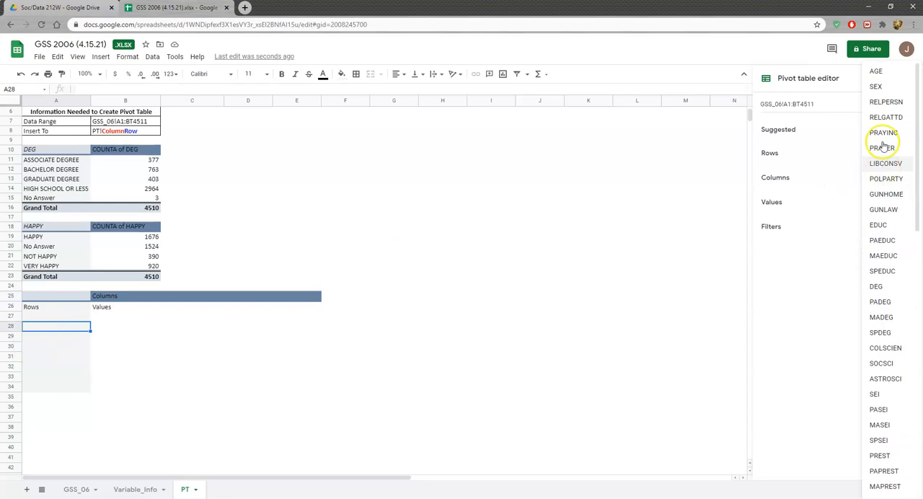
click(876, 86)
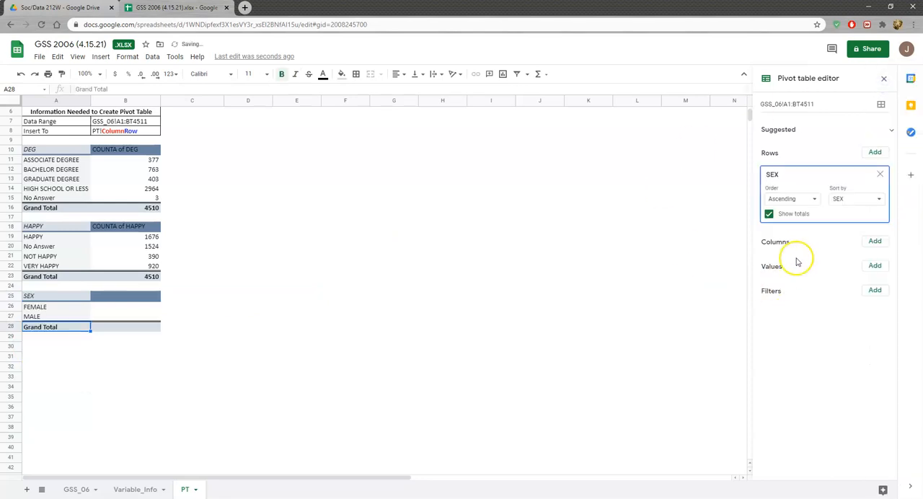
click(873, 266)
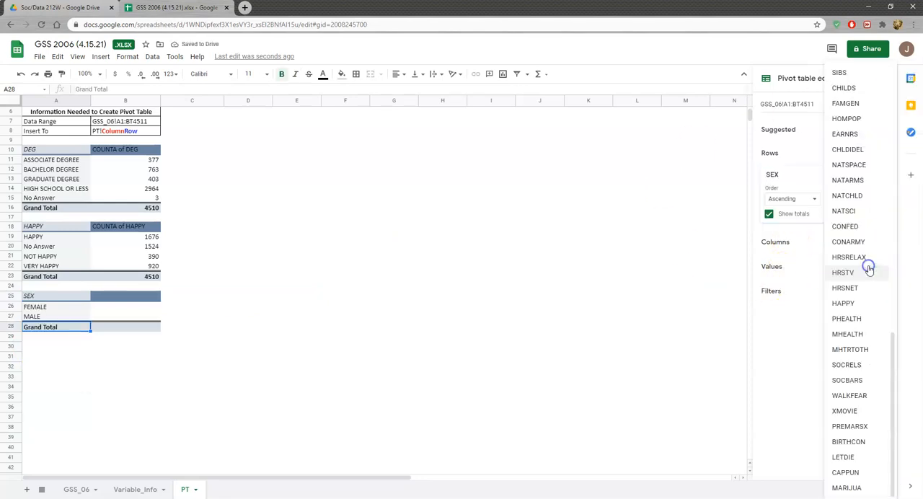
scroll(850, 129, up, 10)
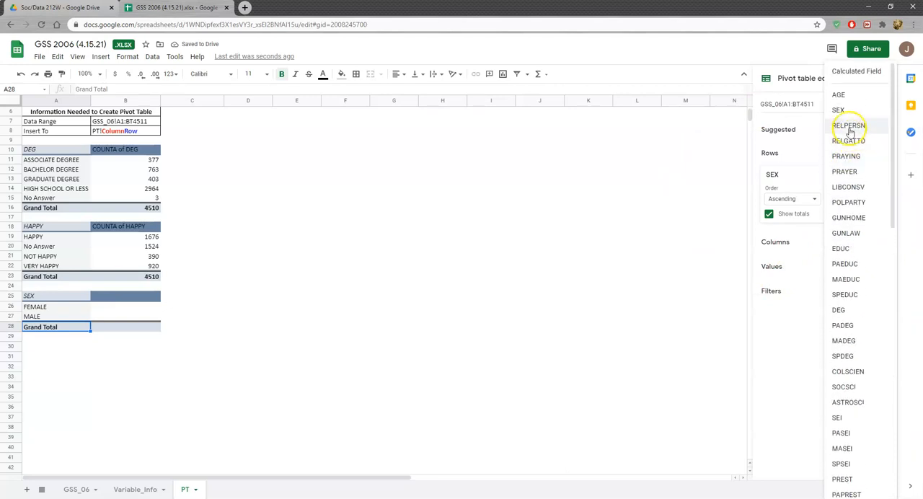
click(838, 110)
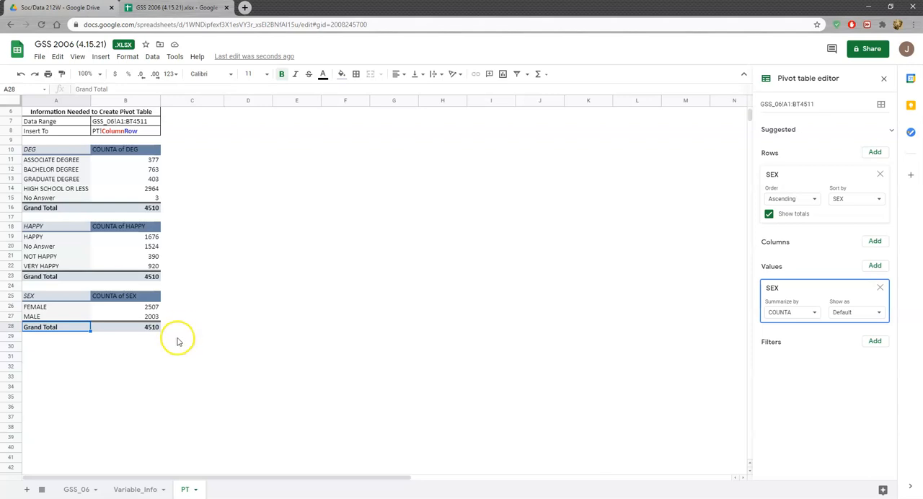
Create a fourth pivot table from GSS_06!A1:BT4511 in the existing sheet at PT!A30
click(34, 347)
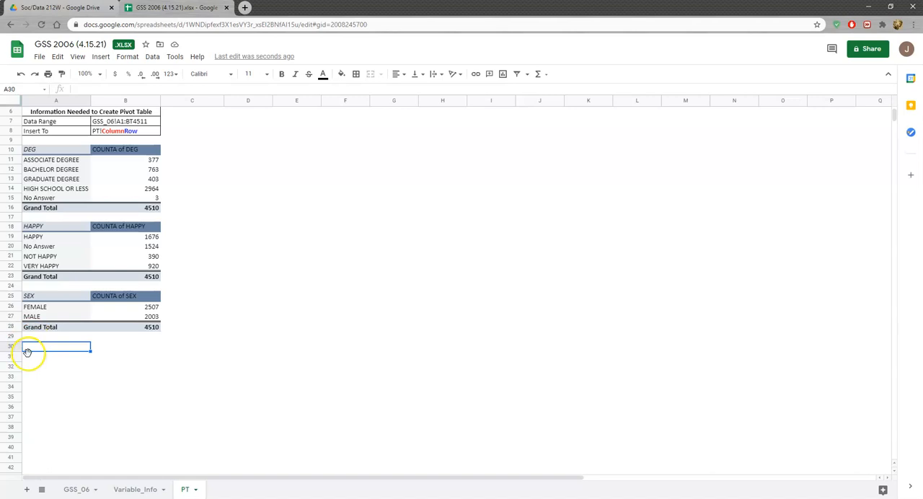
click(153, 57)
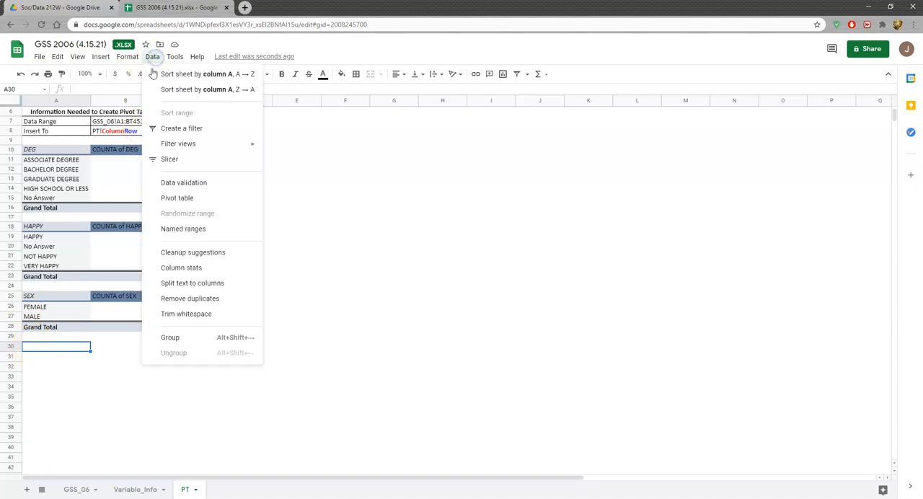
click(178, 201)
click(424, 238)
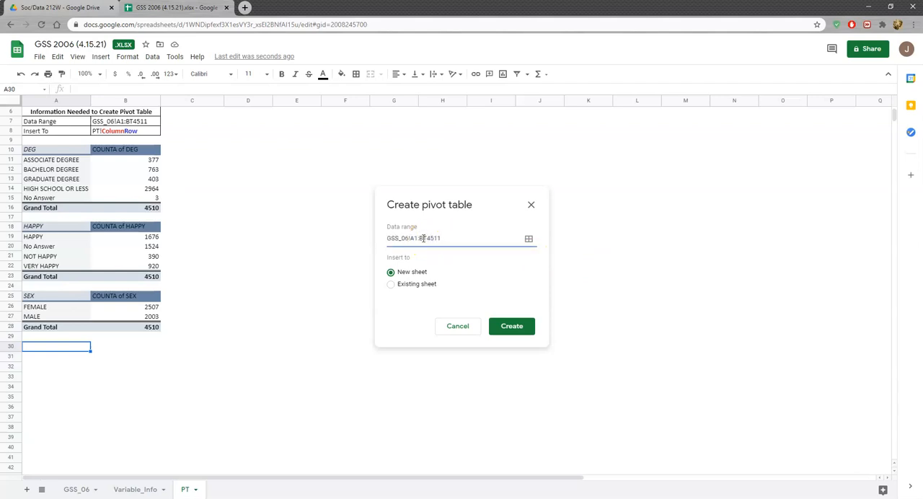
click(392, 285)
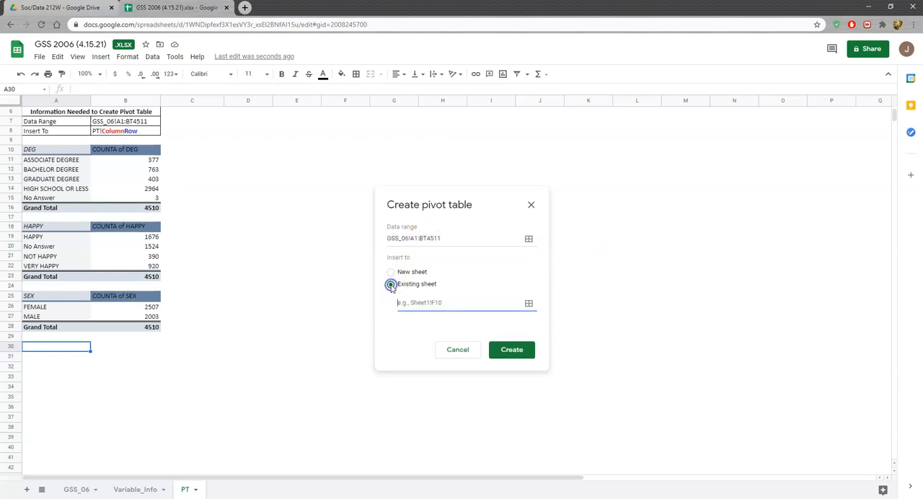
click(410, 302)
click(512, 349)
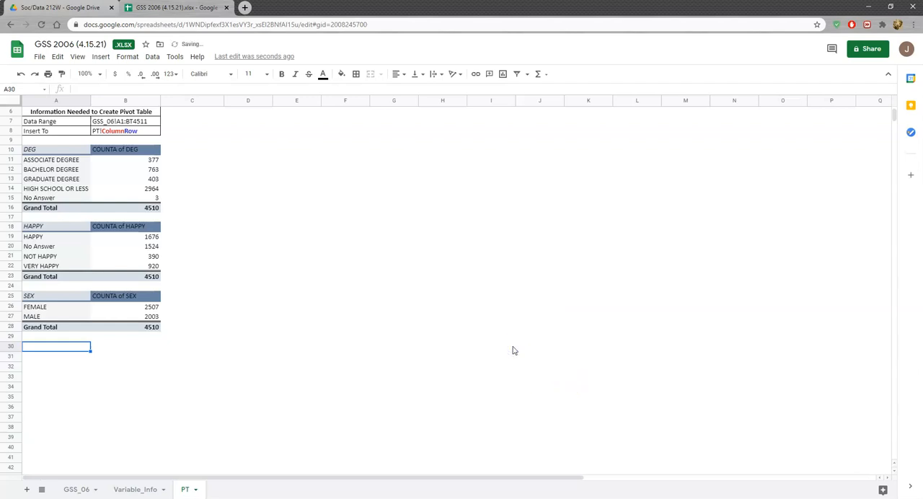
Check the variable types and pivot table positions listed at the start of the PT sheet, and return to the empty pivot table at A30
scroll(58, 393, down, 1)
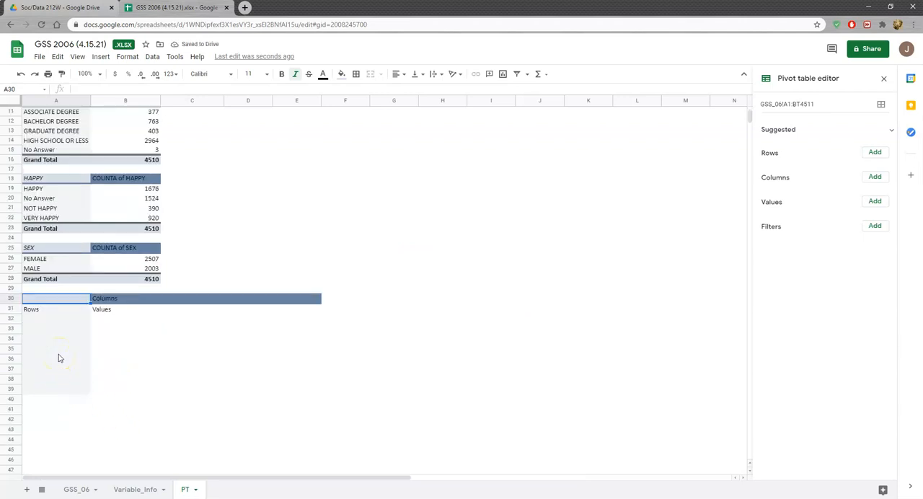
scroll(58, 354, up, 1)
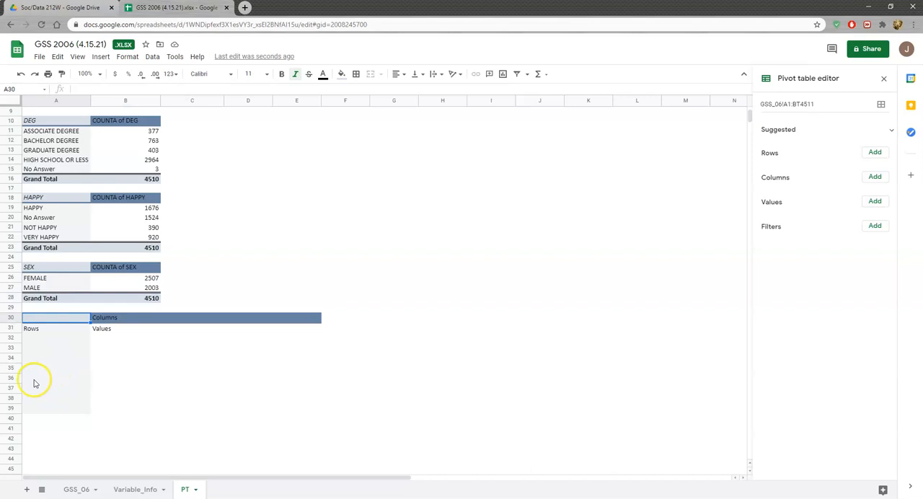
scroll(35, 403, up, 2)
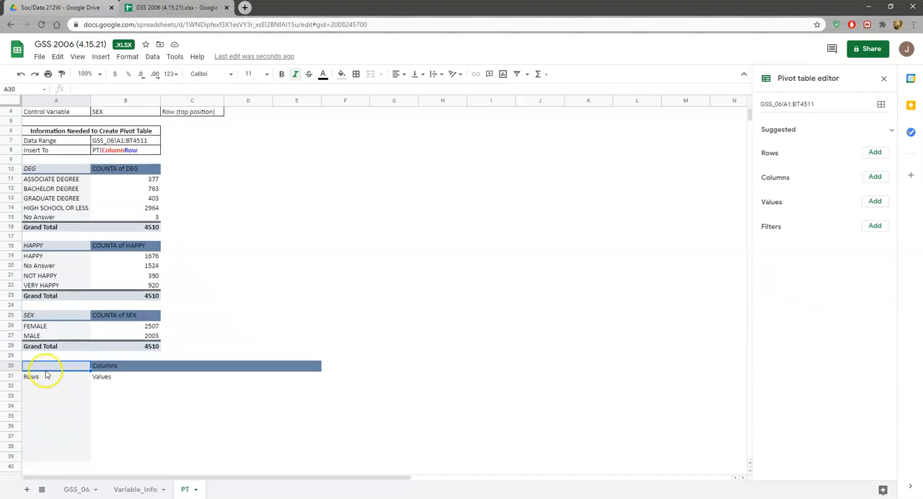
scroll(43, 375, up, 1)
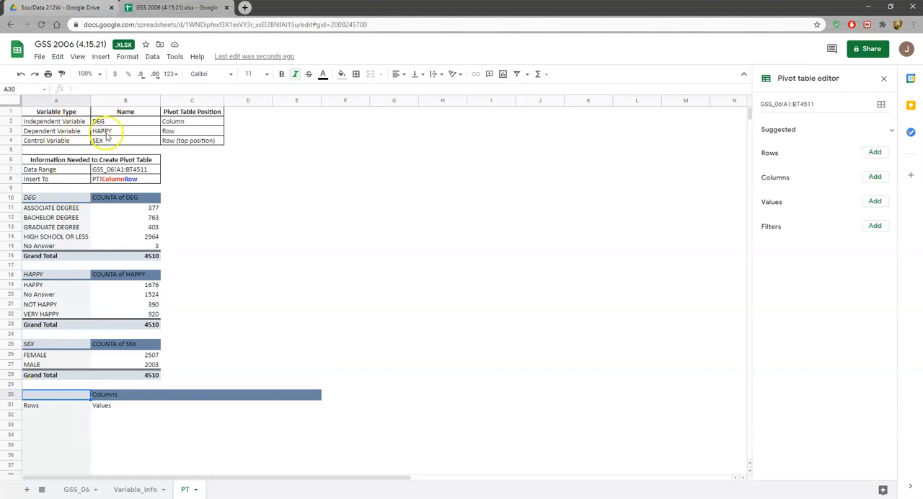
scroll(166, 303, down, 1)
click(58, 410)
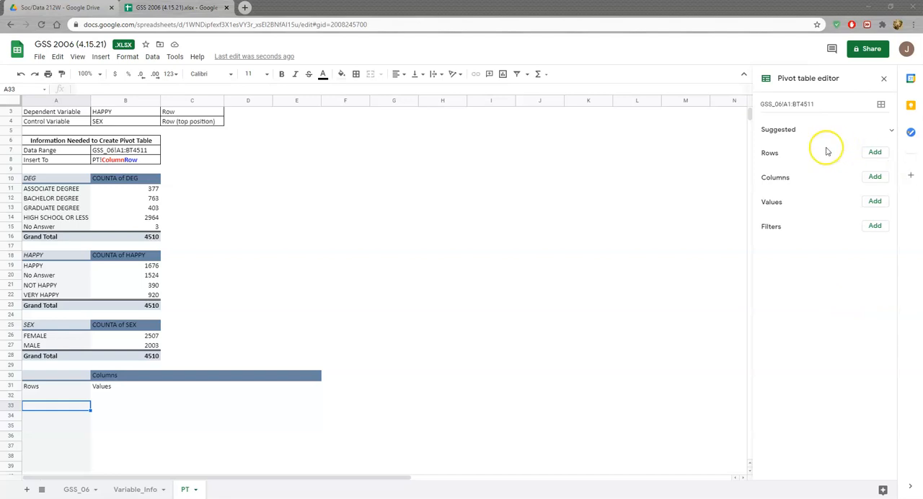
click(875, 153)
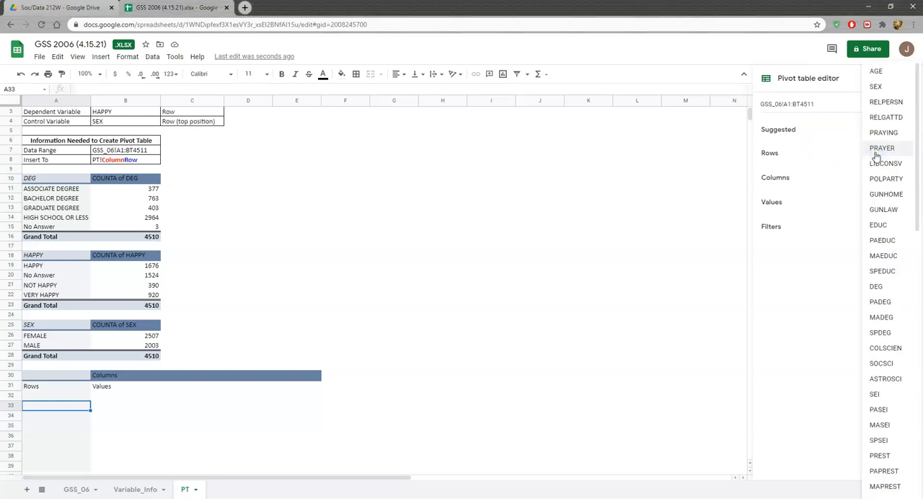
scroll(195, 214, up, 1)
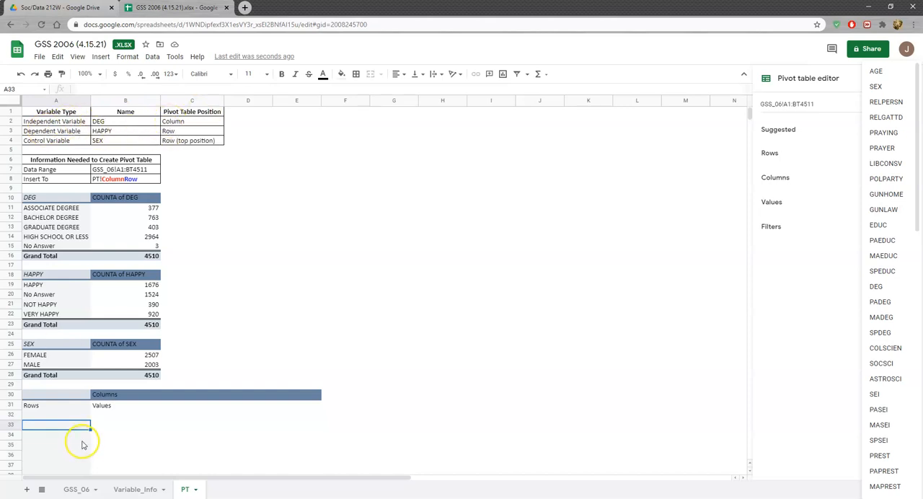
click(59, 425)
click(74, 416)
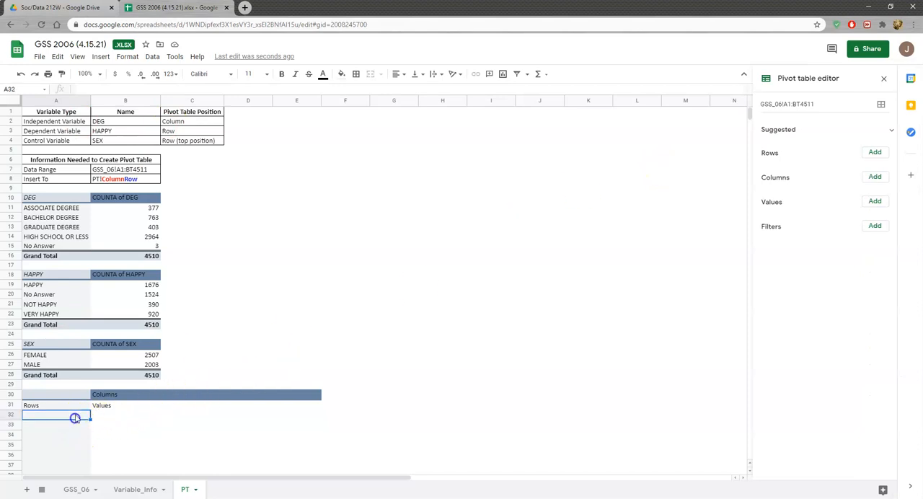
click(876, 153)
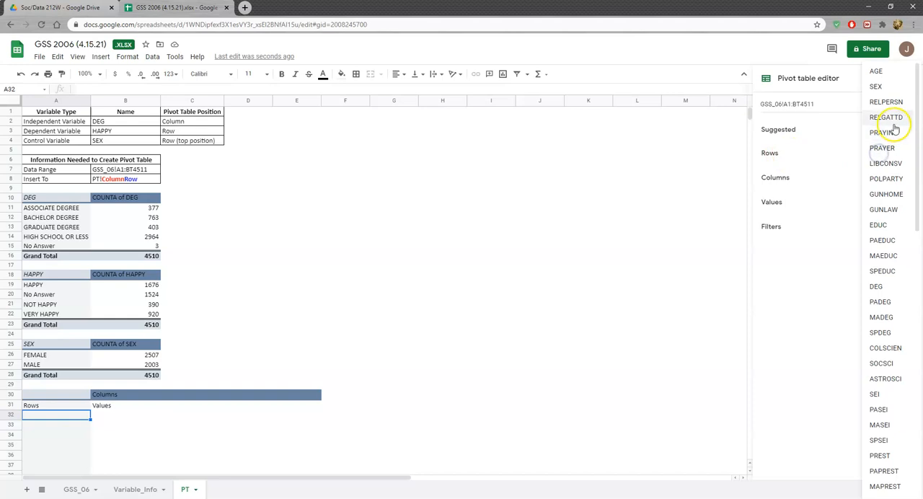
click(884, 288)
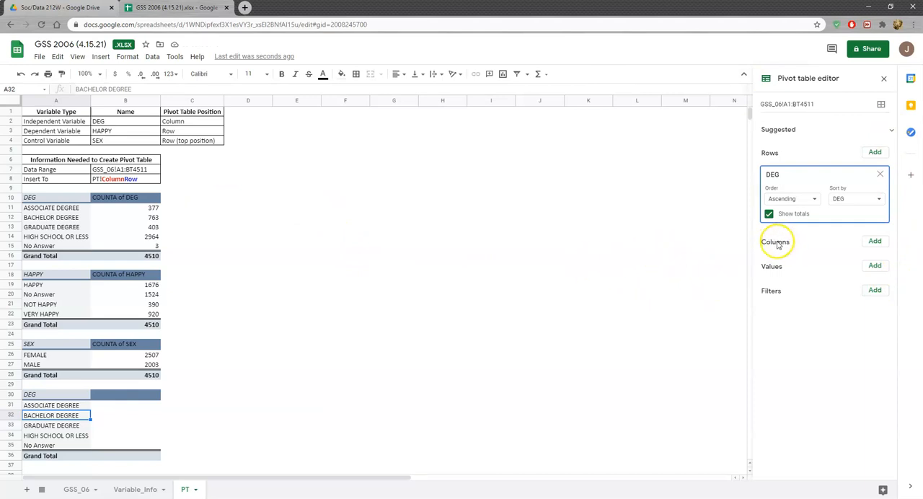
click(874, 242)
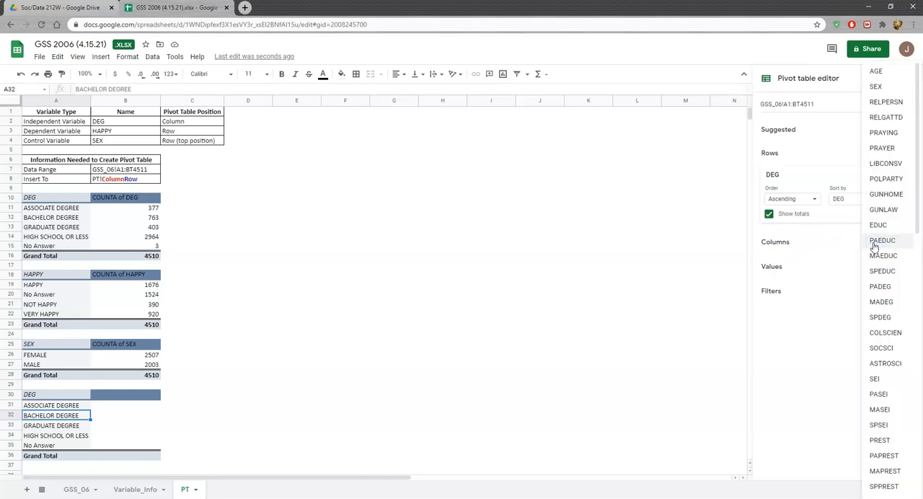
click(709, 238)
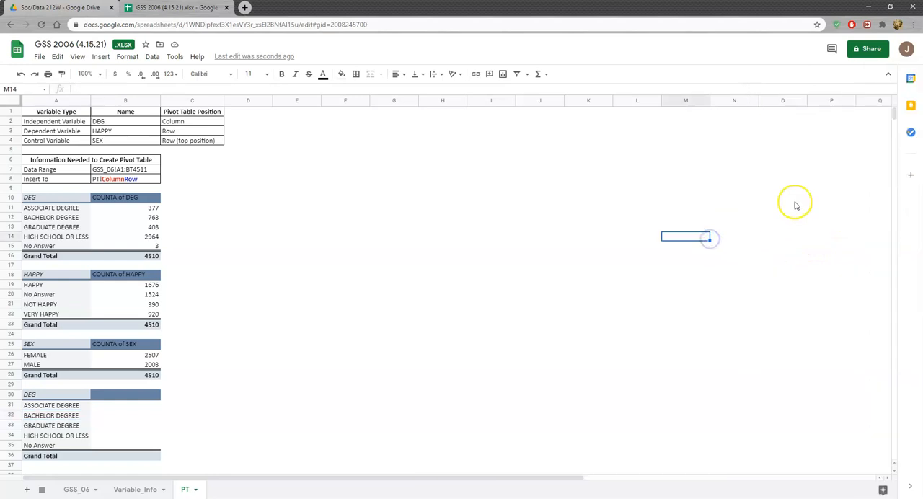
click(60, 442)
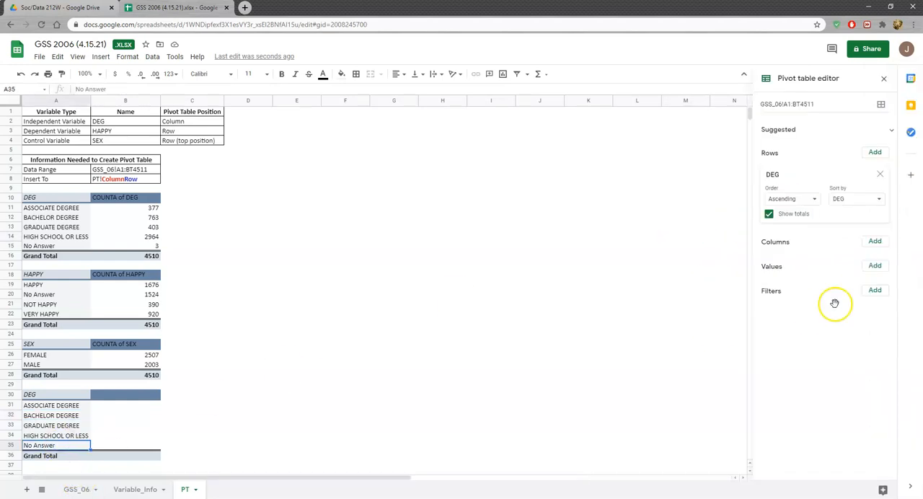
click(880, 176)
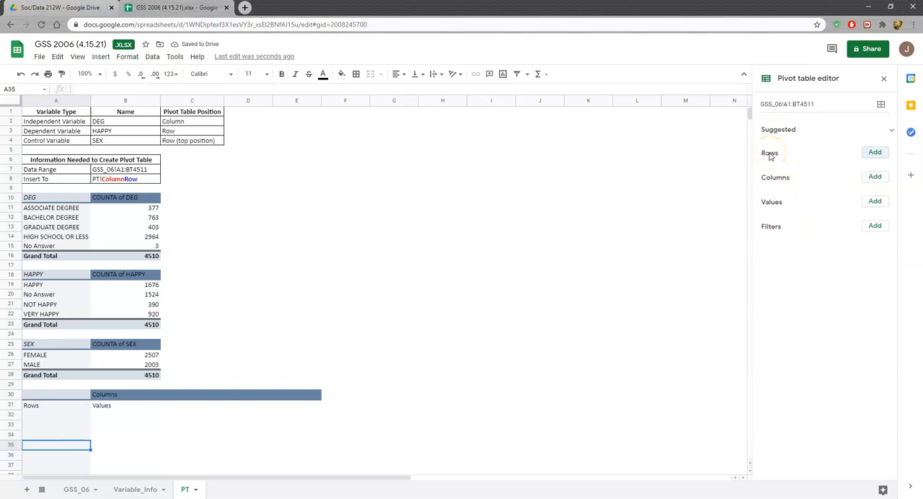
Add HAPPY to the rows and DEG to the columns of the pivot table at A30
click(875, 153)
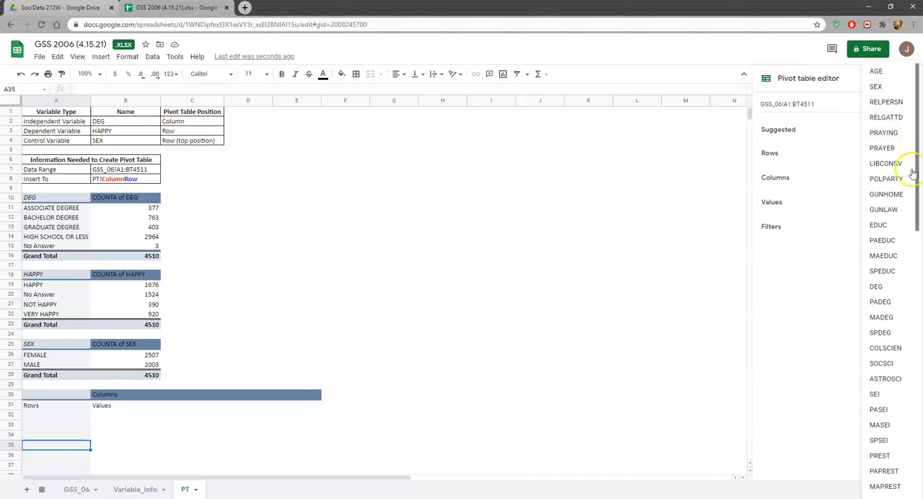
drag(920, 186, 915, 395)
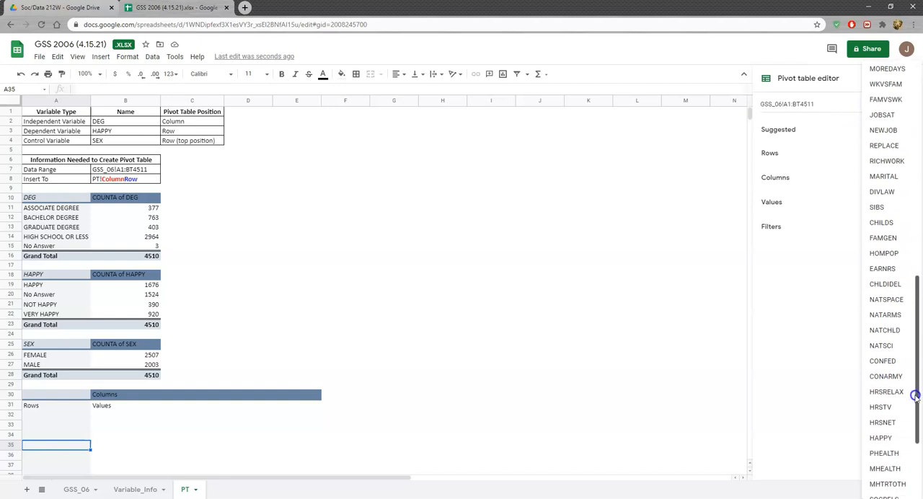
click(880, 436)
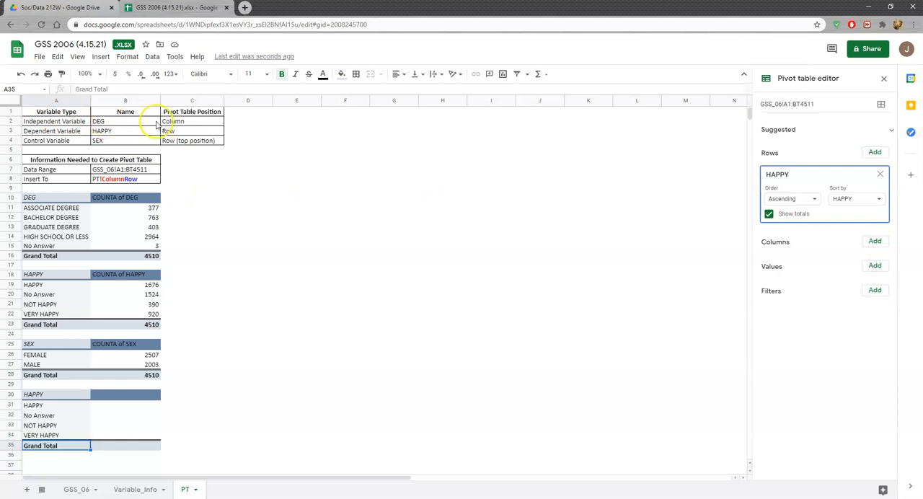
click(874, 242)
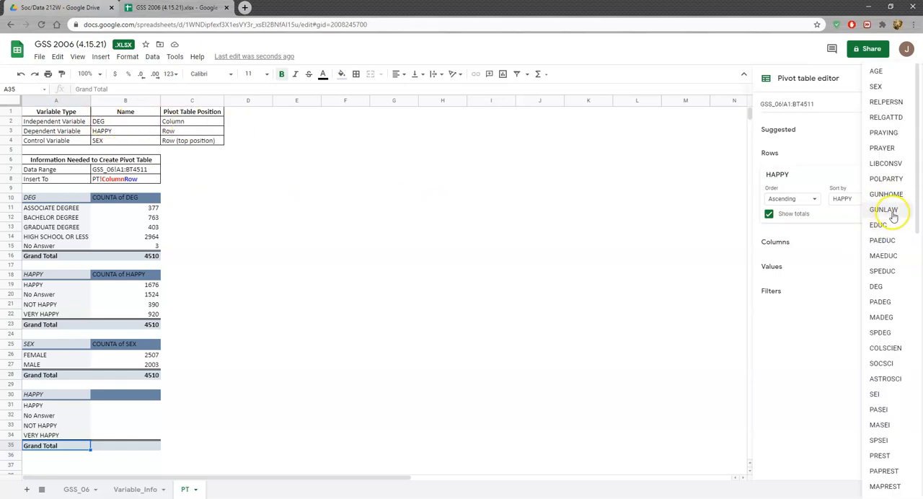
click(886, 287)
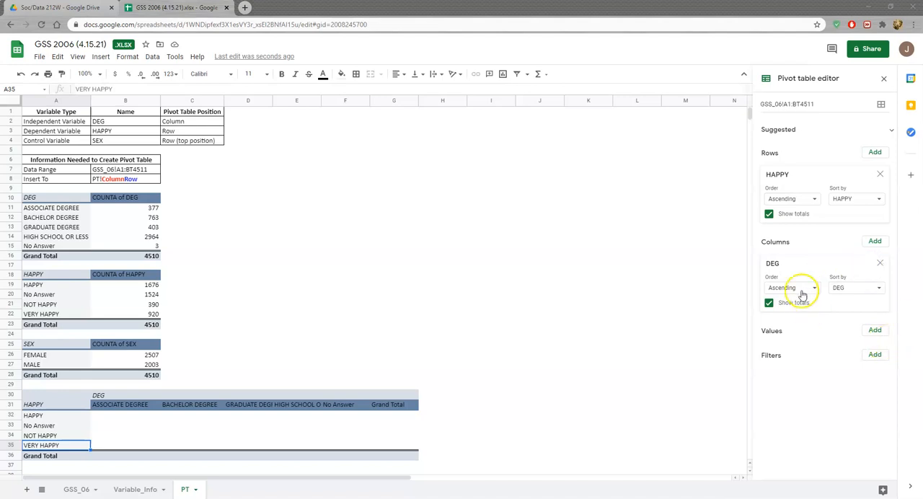
Add HAPPY to the values of the pivot table at A30, summarized by COUNTA
click(876, 330)
drag(894, 164, 894, 389)
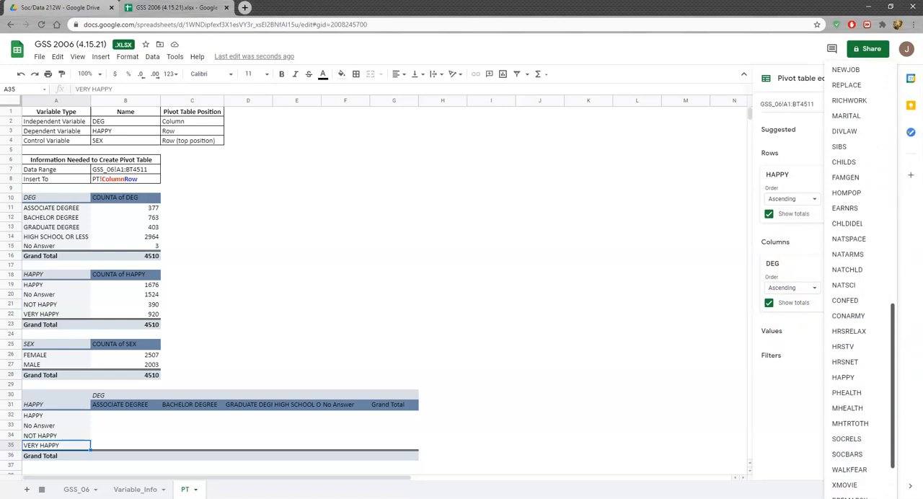
click(845, 376)
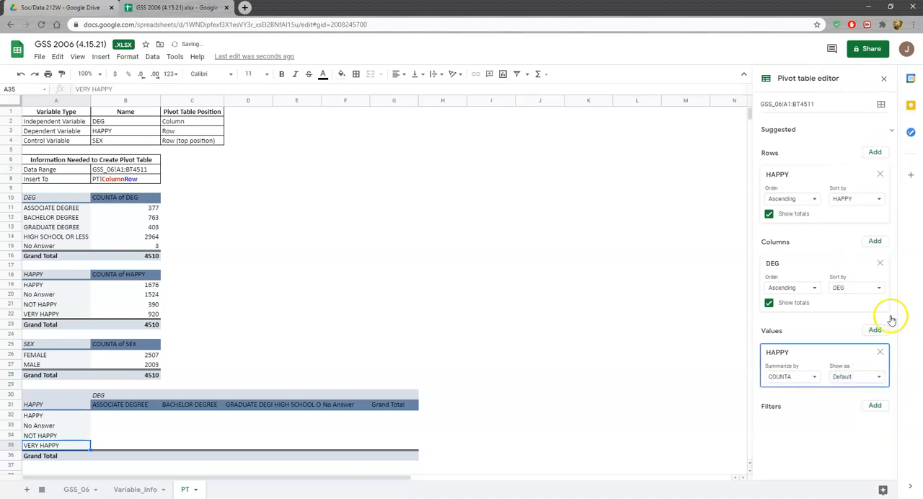
Add HAPPY a second time to the values of the A30 pivot table and show it as % of column
scroll(303, 303, down, 1)
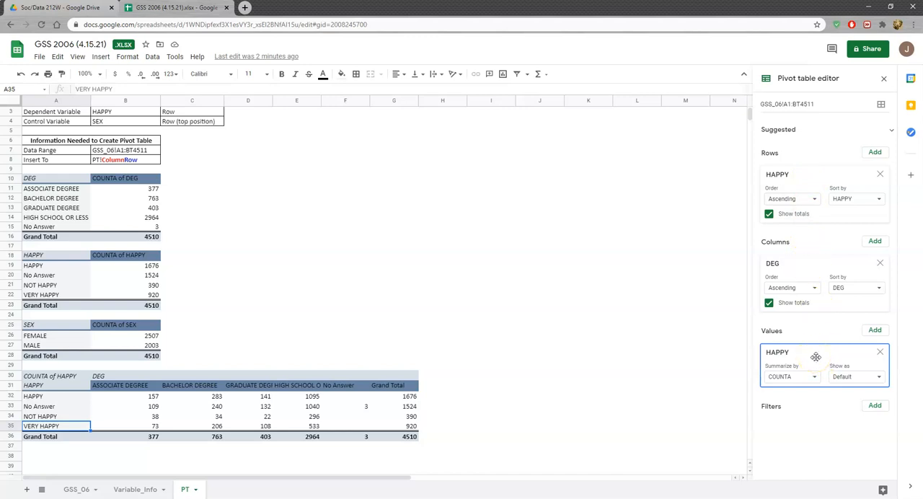
click(874, 331)
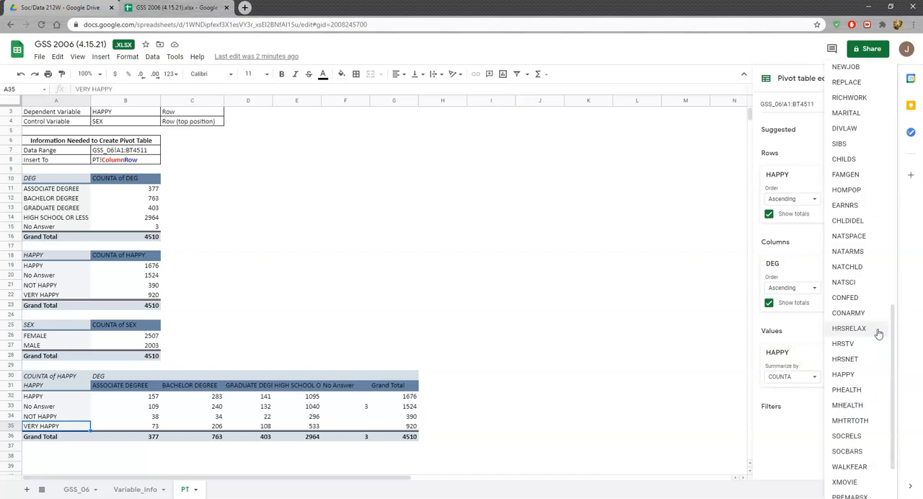
scroll(878, 339, down, 1)
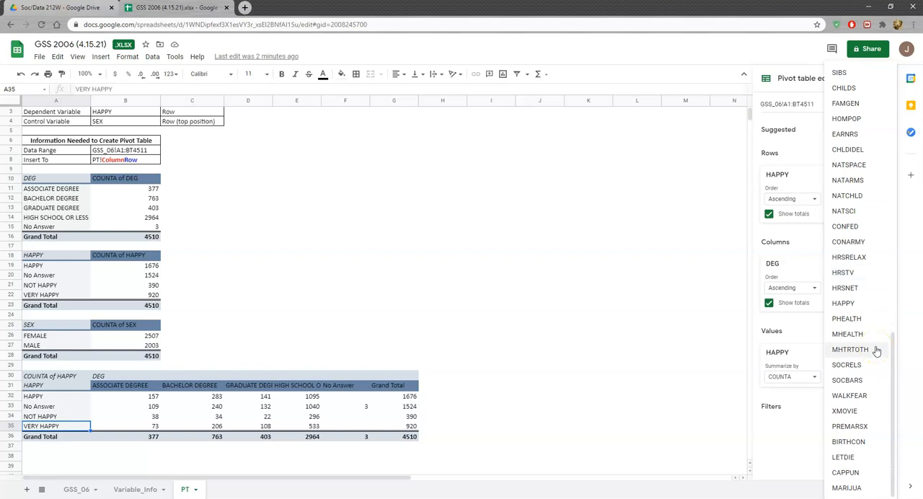
click(845, 303)
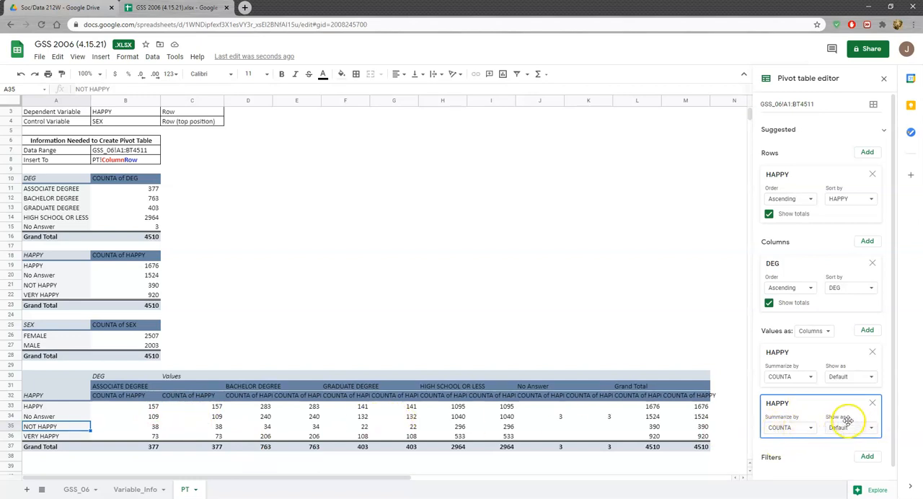
click(873, 428)
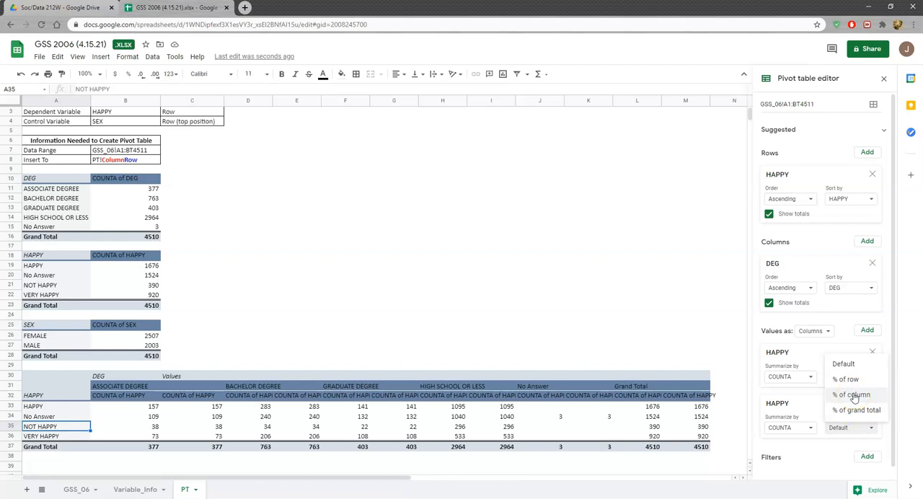
click(853, 394)
Add a HAPPY filter to the pivot table at A30 that excludes the No Answer value
scroll(420, 365, up, 1)
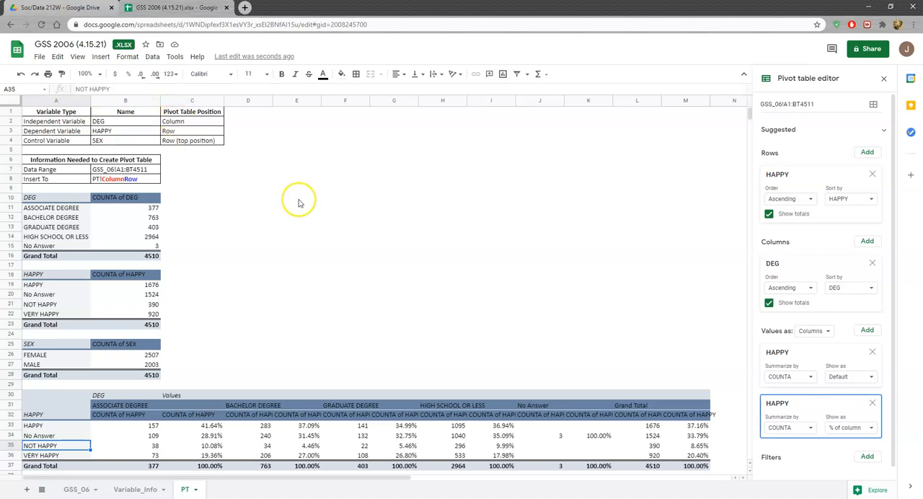
scroll(296, 217, down, 1)
scroll(456, 247, down, 1)
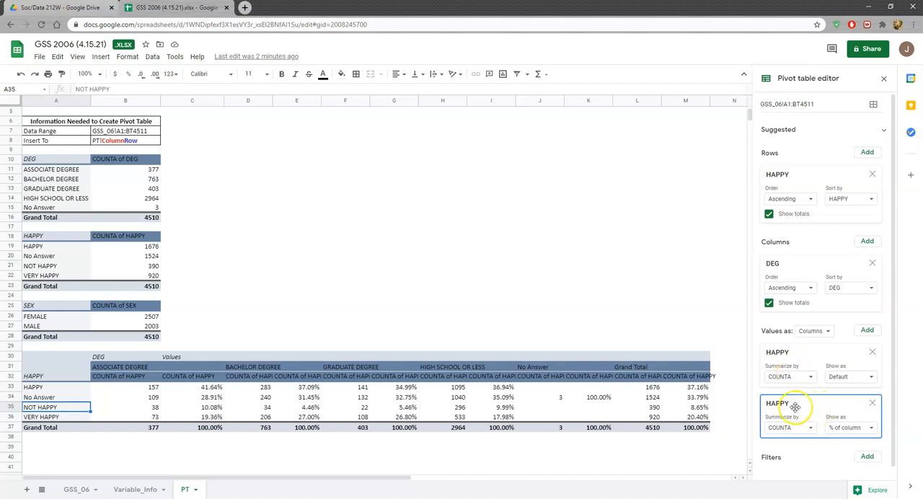
scroll(799, 411, down, 1)
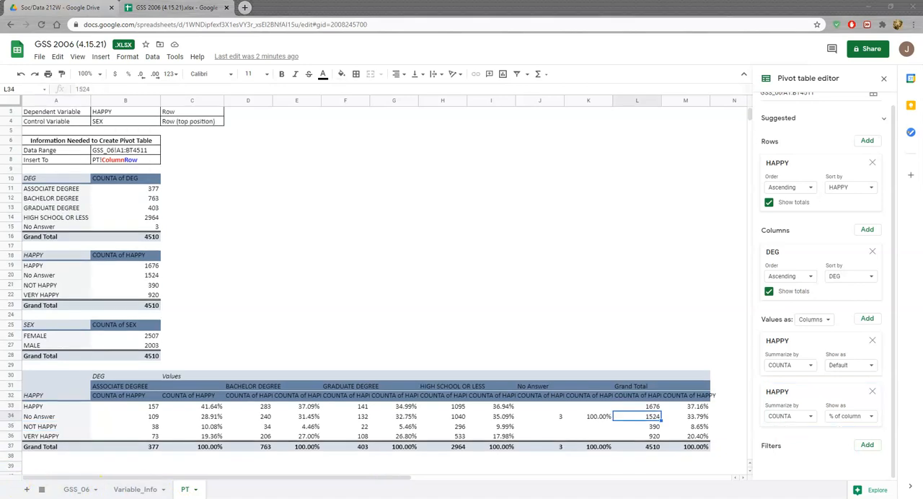
click(867, 445)
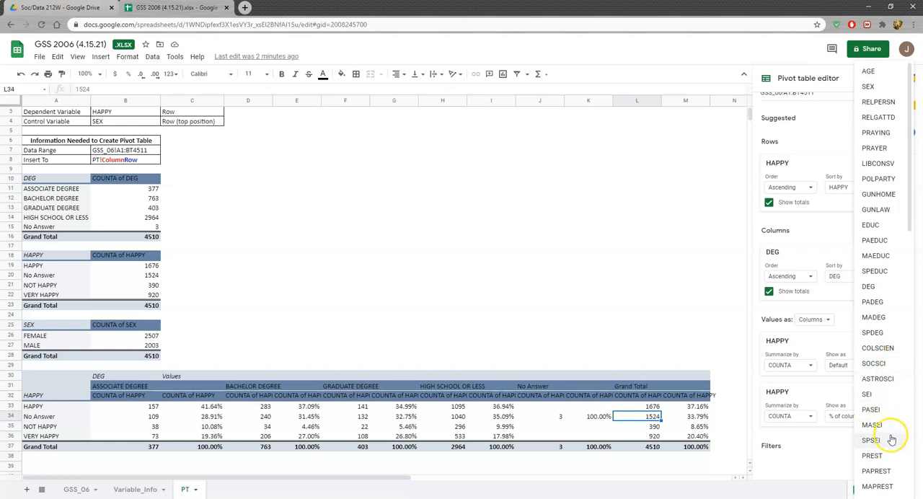
scroll(890, 366, down, 12)
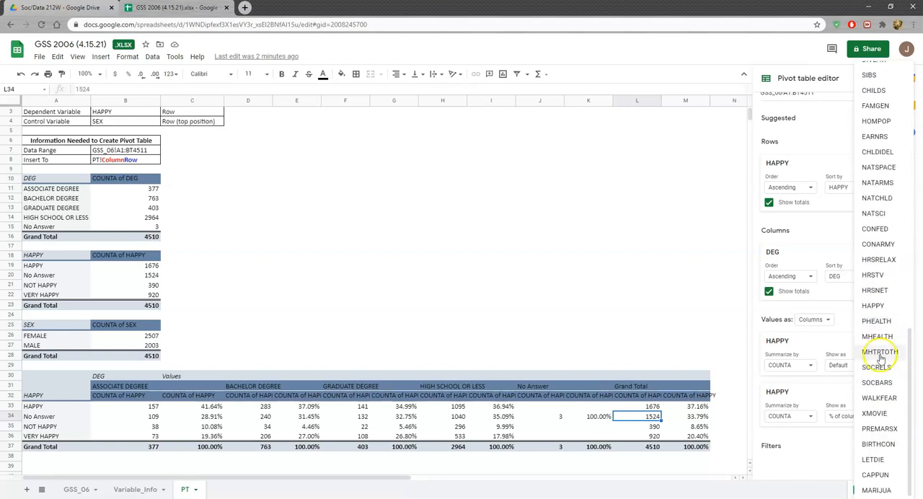
click(877, 306)
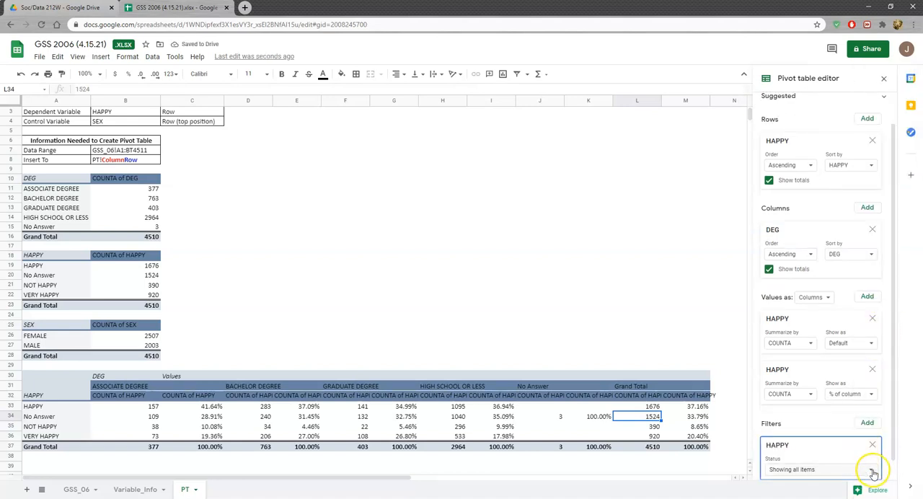
click(872, 473)
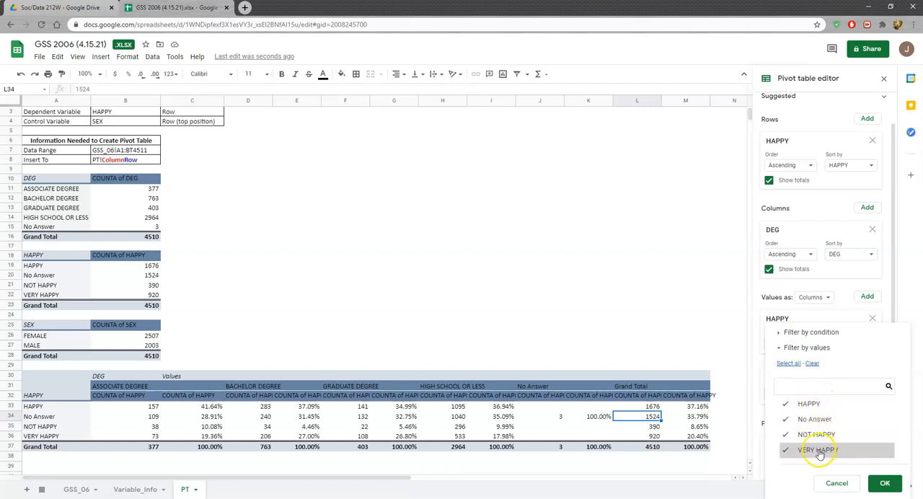
click(806, 422)
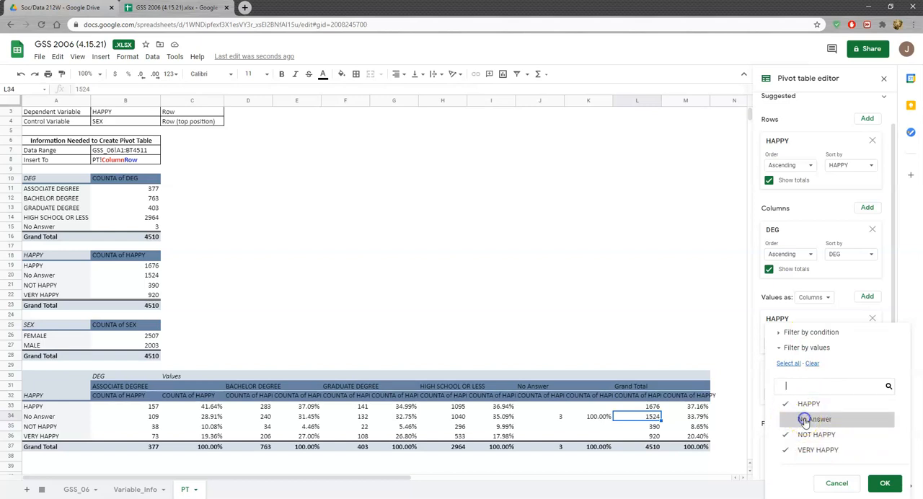
click(885, 484)
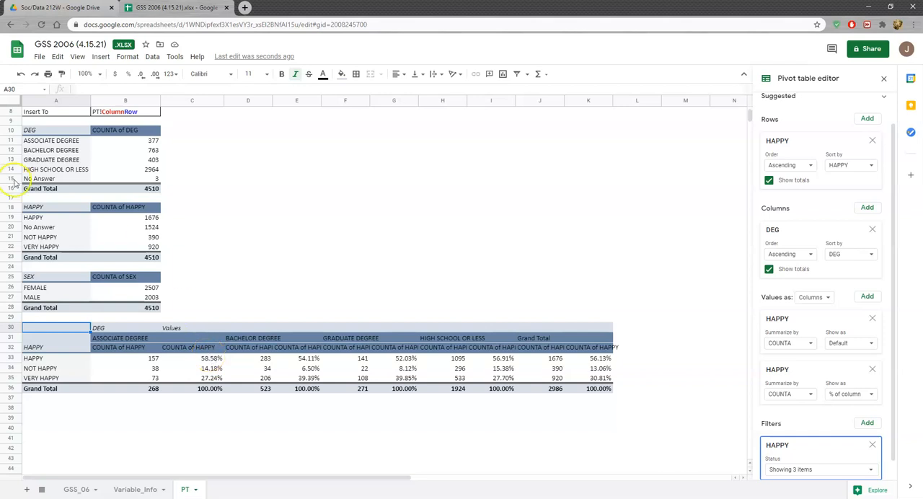
Check the setup of the DEG count pivot table at A10, and return to the pivot table at A30
scroll(97, 264, up, 1)
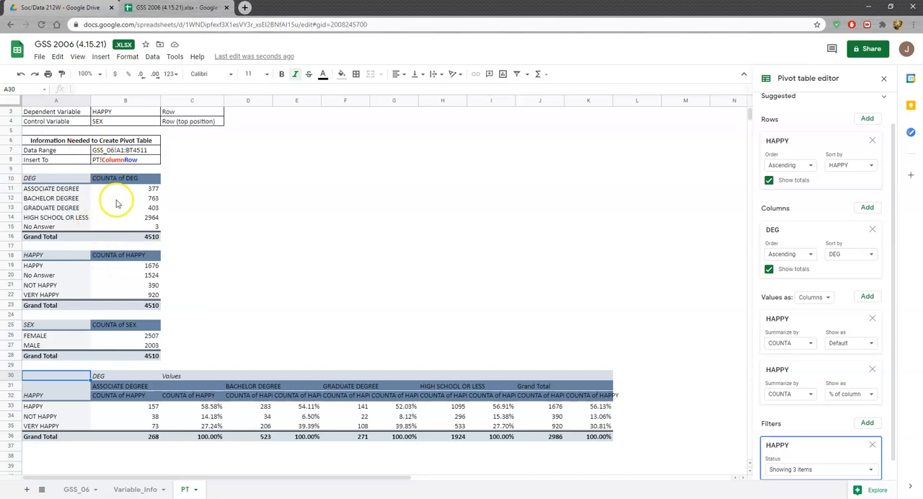
click(55, 199)
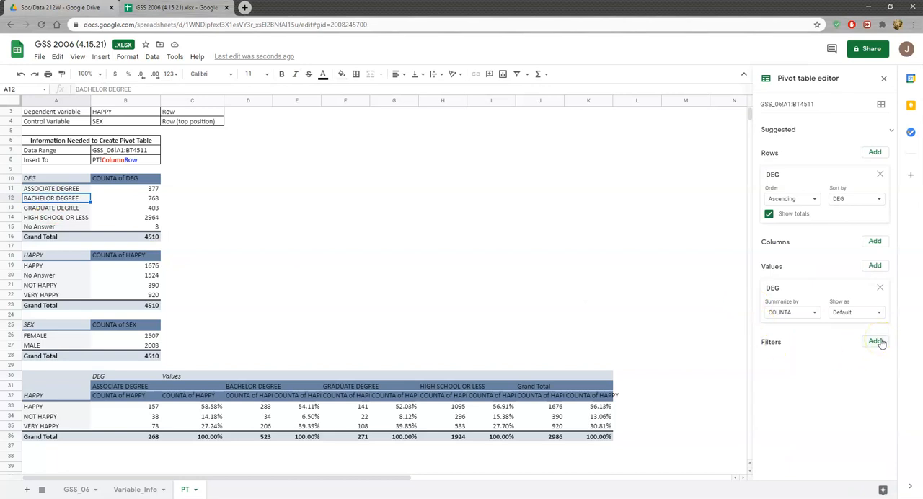
click(208, 199)
scroll(199, 223, down, 1)
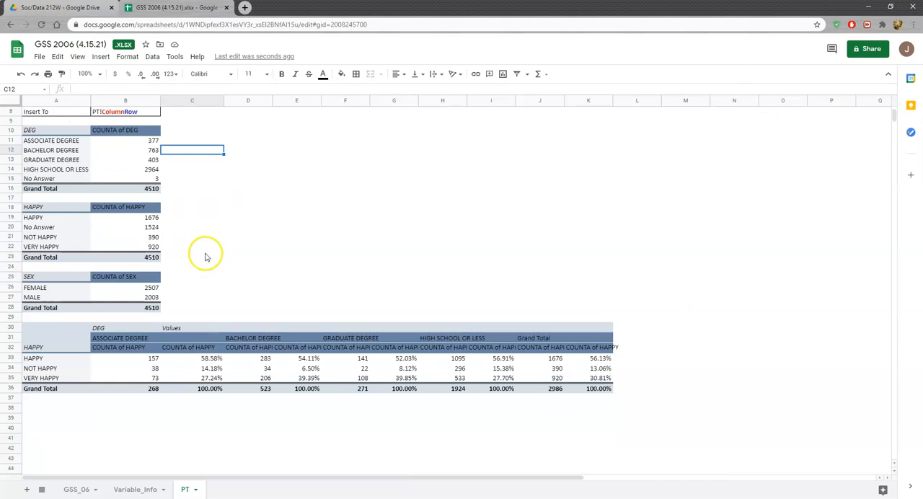
scroll(204, 254, down, 1)
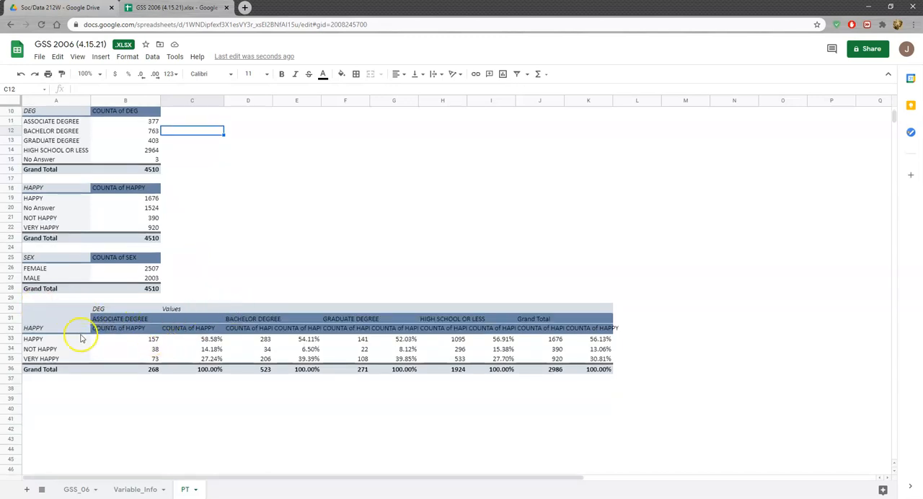
click(44, 310)
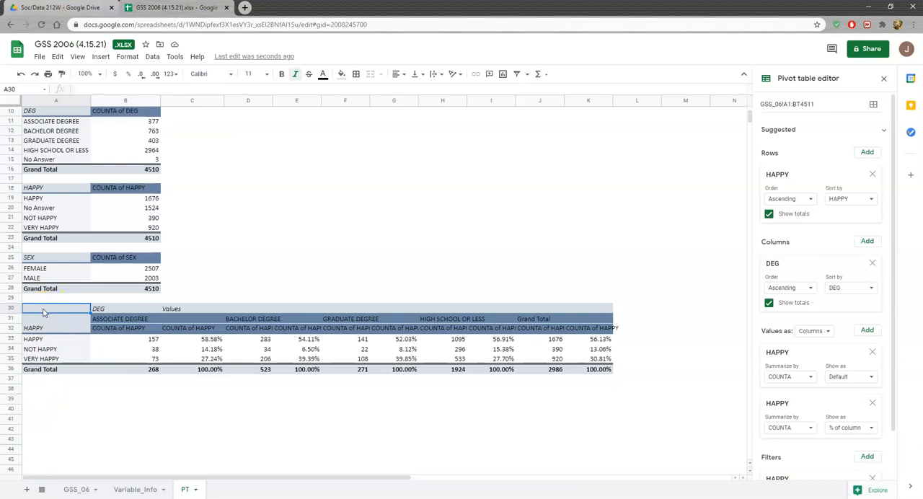
Copy the HAPPY by DEG pivot table in A30:K36 and paste the copy at A38
drag(43, 311, 587, 366)
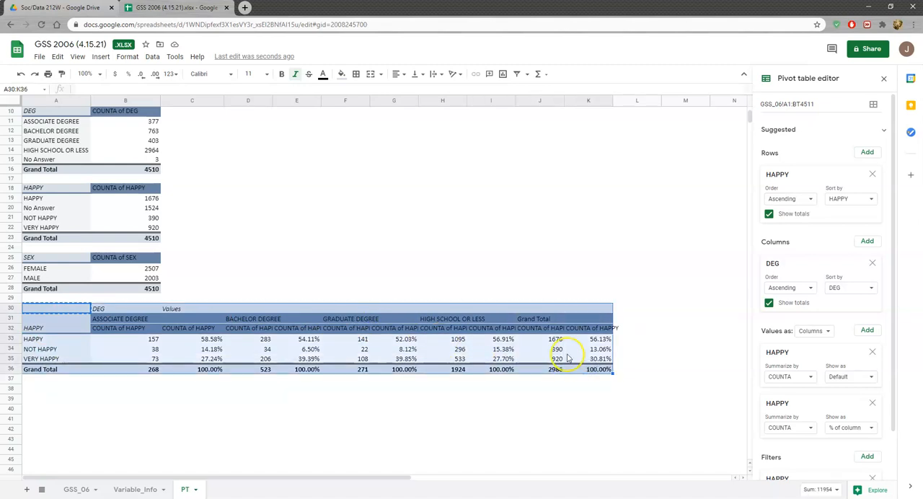
key(ctrl+c)
click(35, 391)
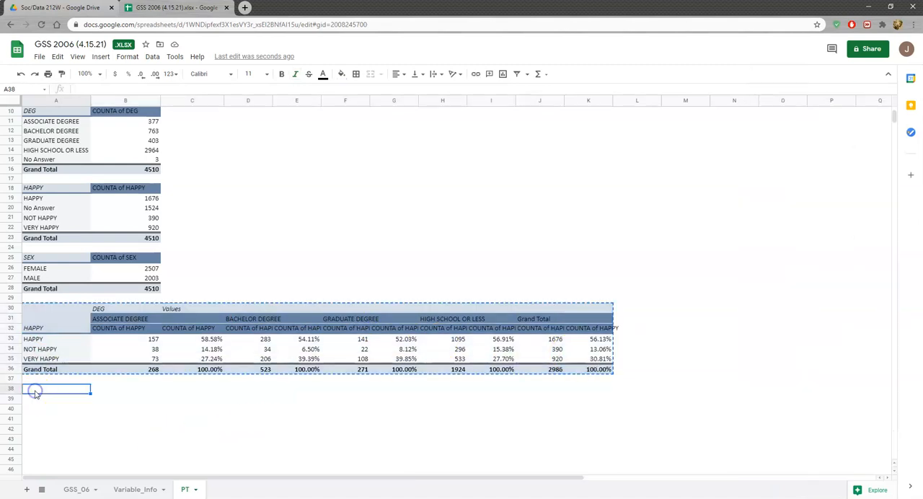
key(ctrl+v)
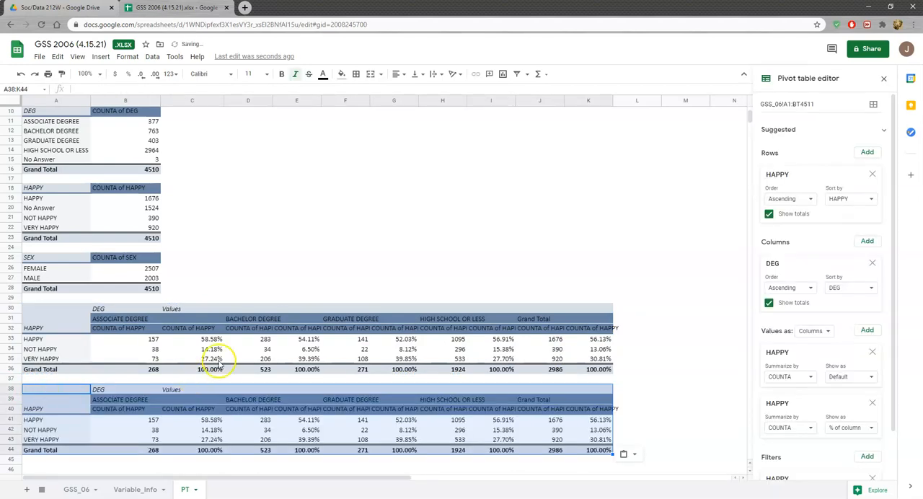
scroll(212, 353, down, 1)
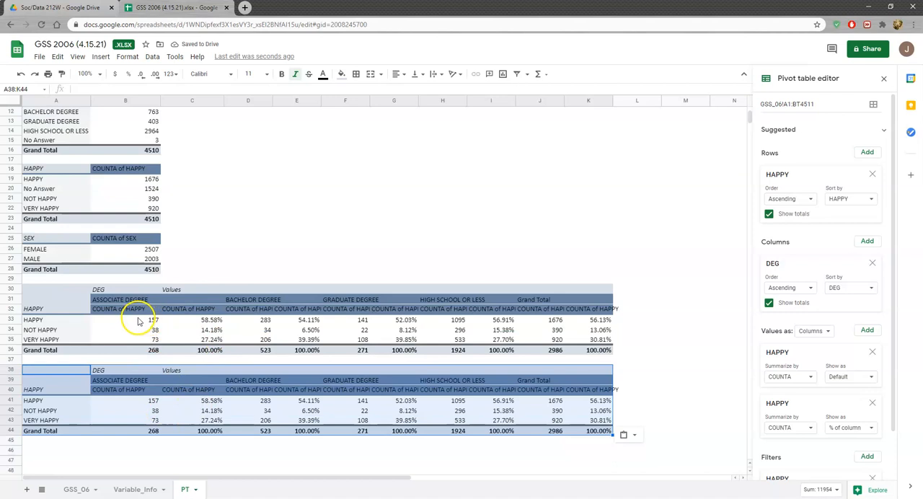
Add SEX to the rows of the pivot table at A38 and place it above HAPPY
click(105, 410)
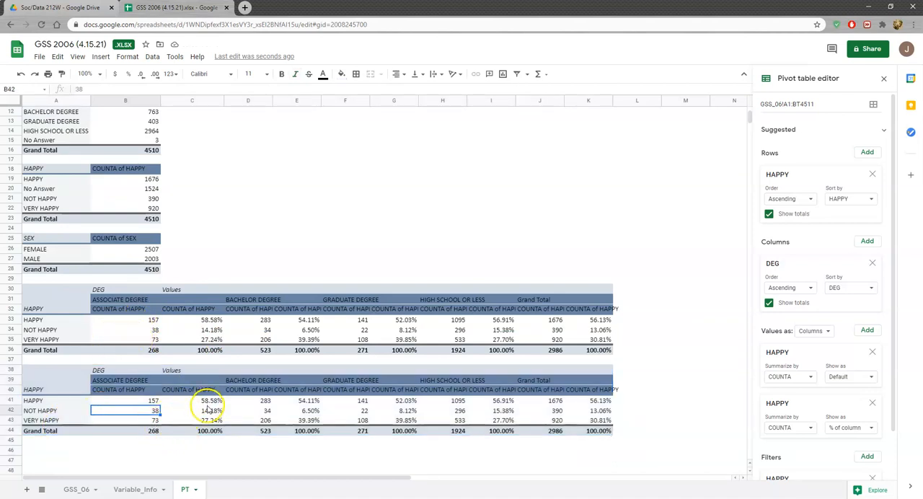
scroll(729, 299, up, 1)
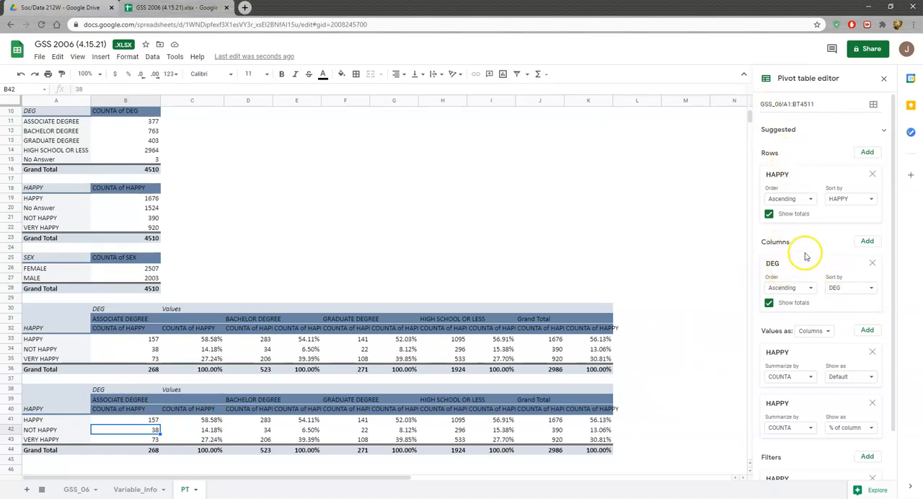
scroll(805, 248, down, 2)
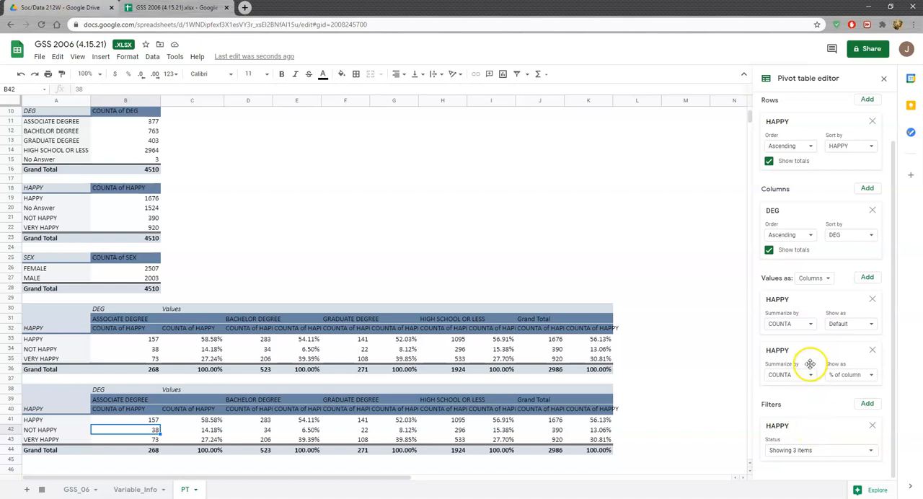
scroll(461, 288, up, 3)
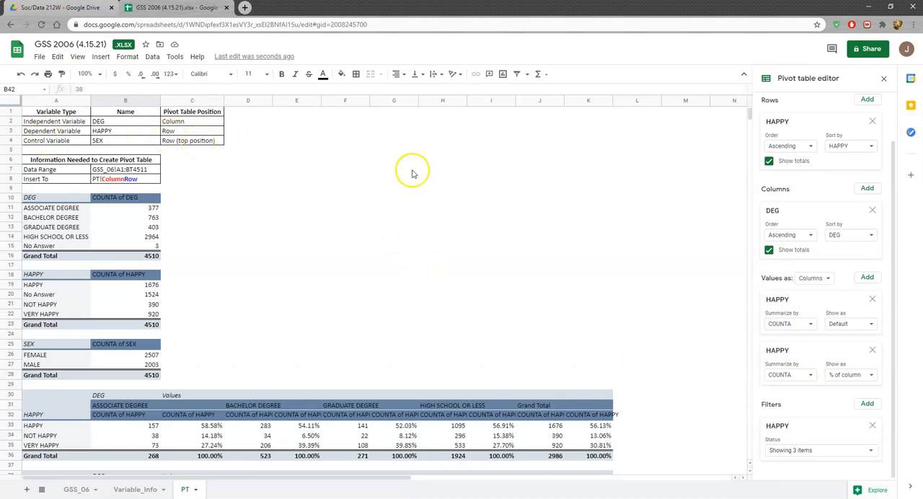
scroll(802, 131, up, 2)
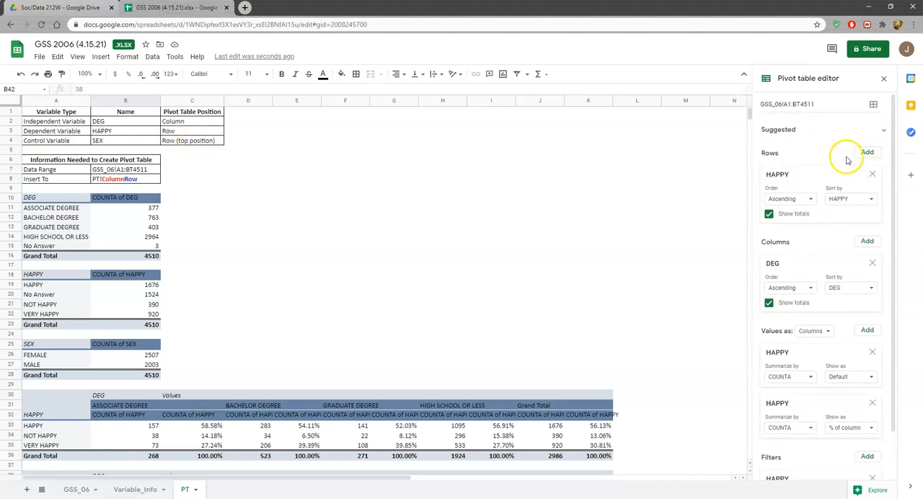
click(871, 153)
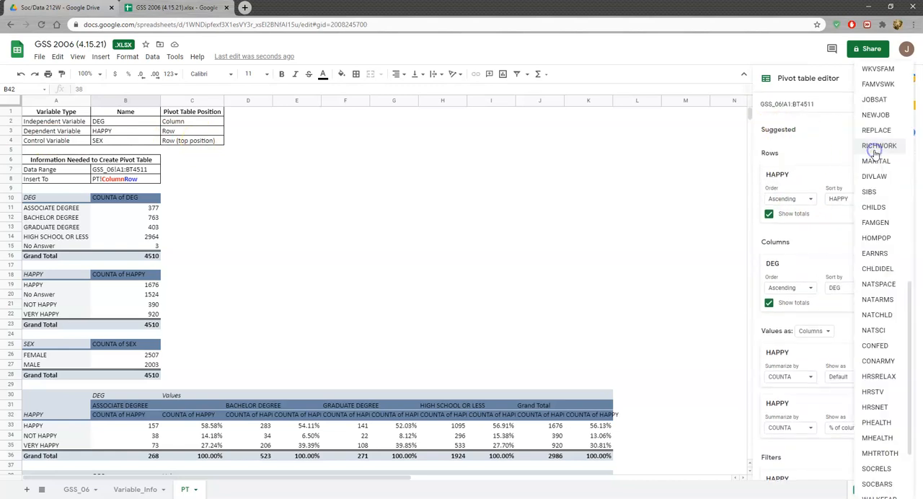
drag(911, 288, 907, 61)
click(869, 86)
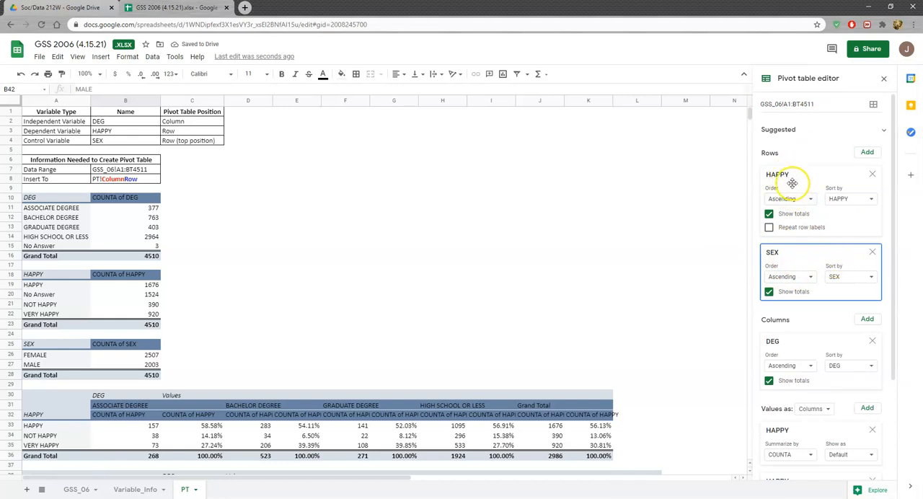
drag(800, 252, 800, 169)
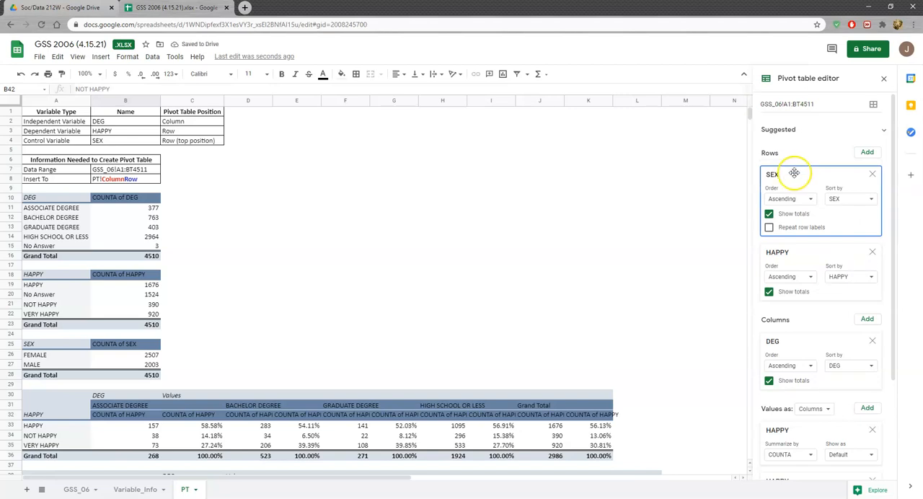
Review the value summaries and HAPPY filter of the A38 pivot table, and look over all pivot tables on the PT sheet
scroll(685, 295, down, 5)
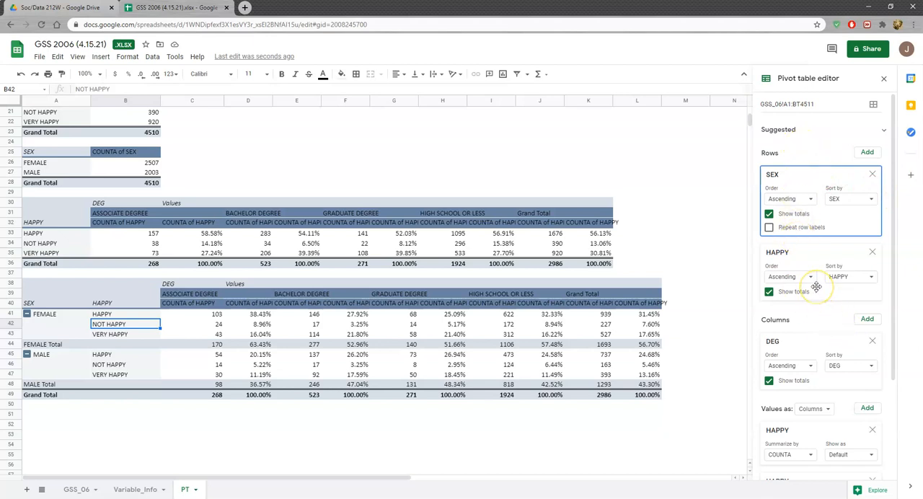
scroll(822, 302, down, 2)
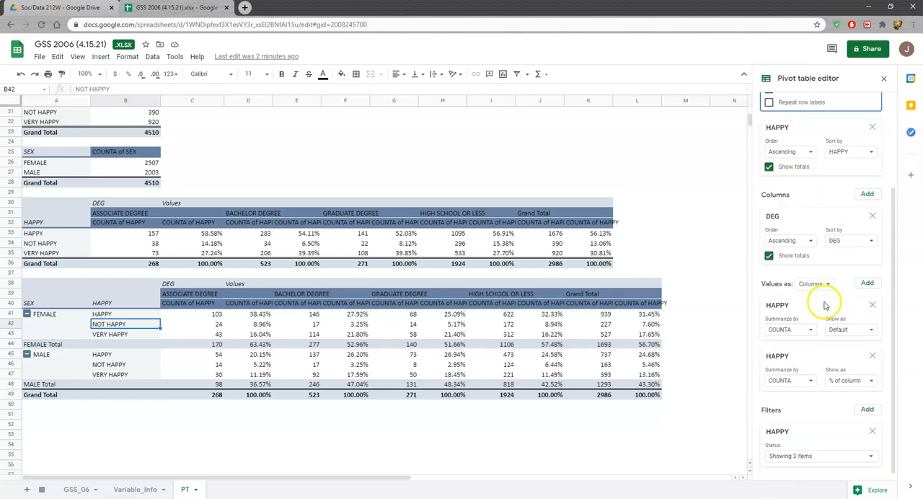
click(813, 434)
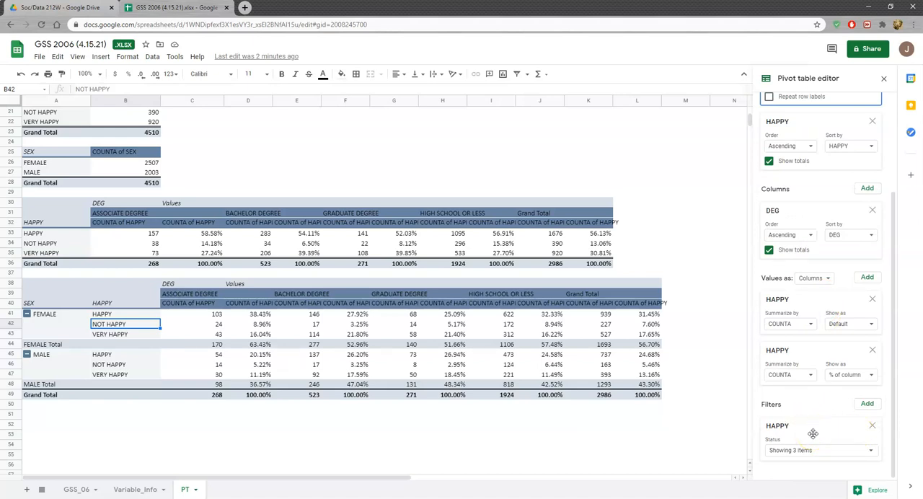
click(810, 324)
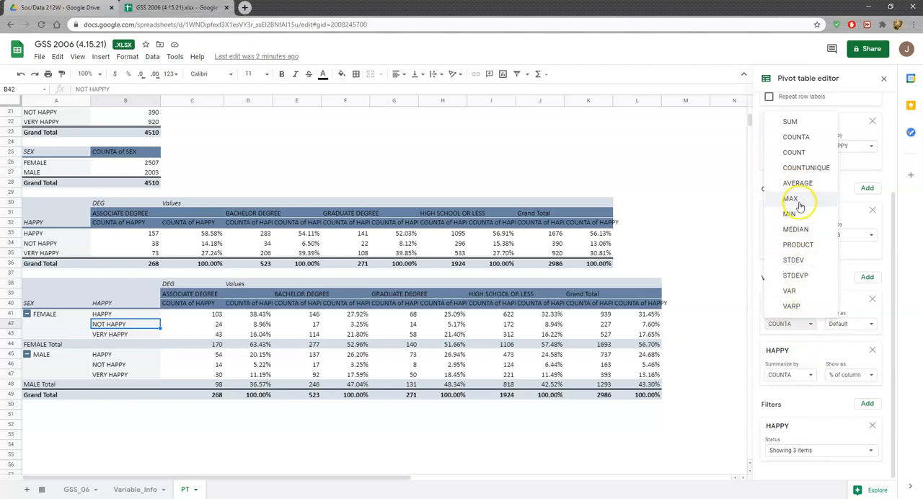
click(791, 325)
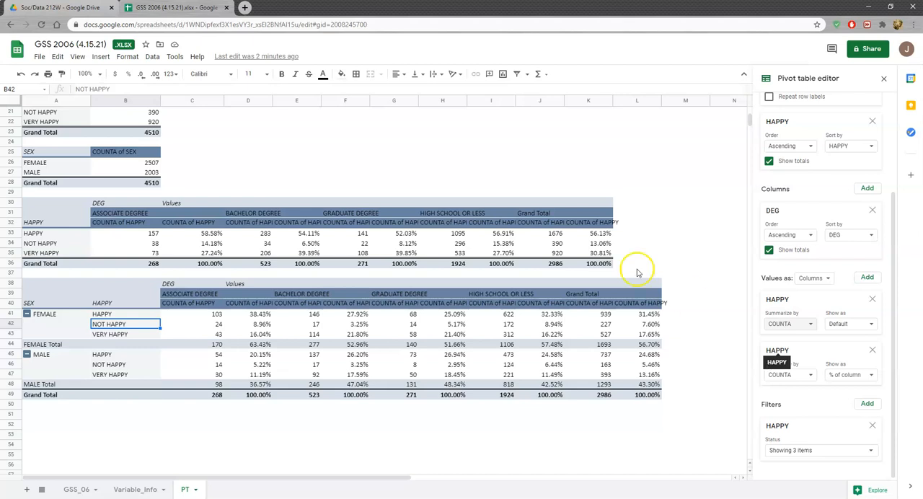
scroll(303, 346, up, 5)
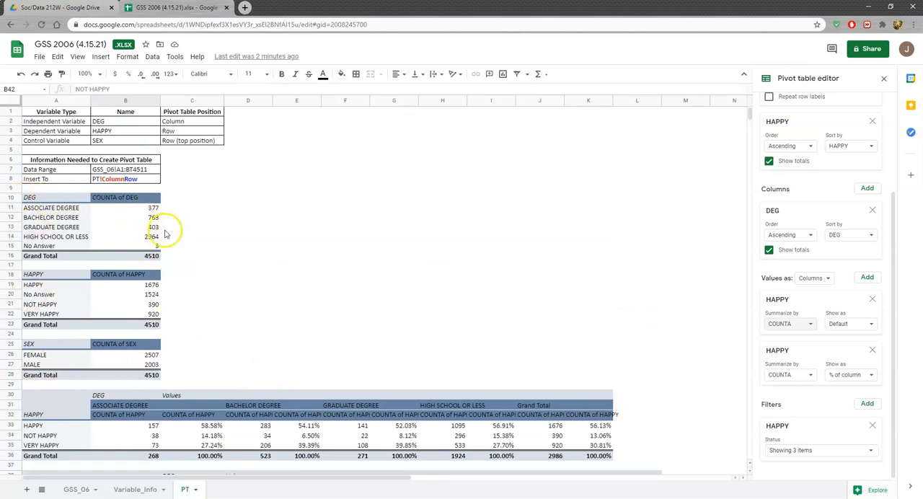
scroll(137, 271, down, 3)
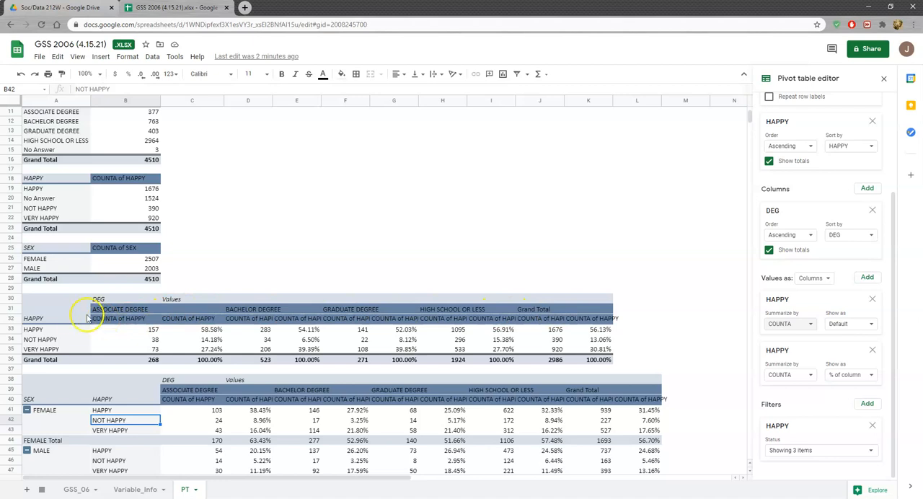
scroll(101, 321, down, 2)
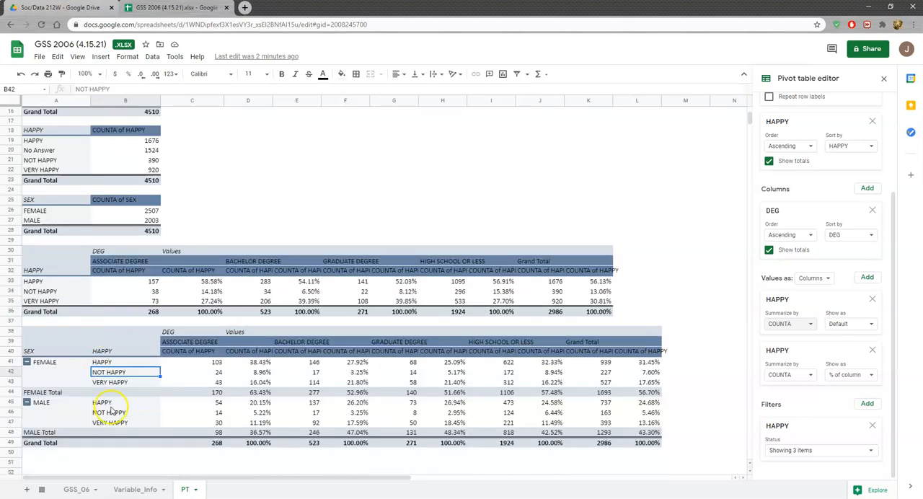